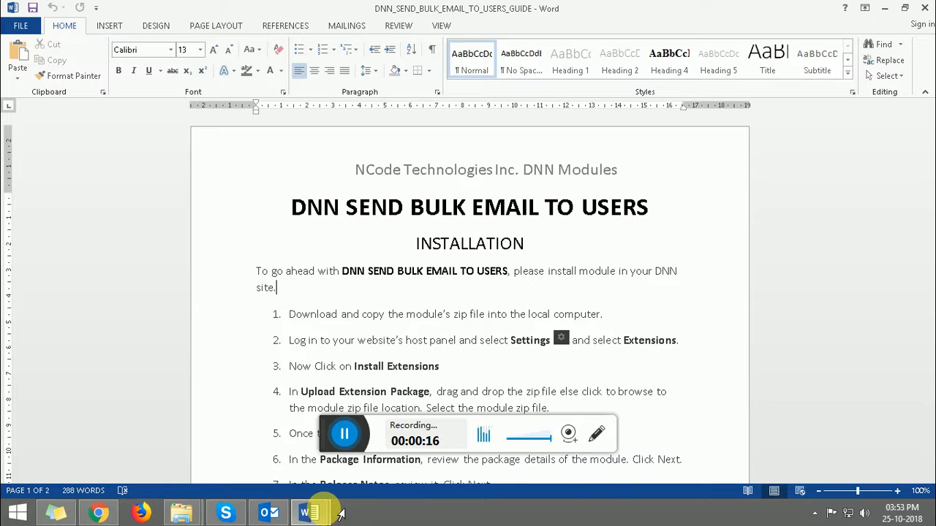
# Step: Read the module's feature document and the installation steps in the guide document
pyautogui.moveTo(321, 514)
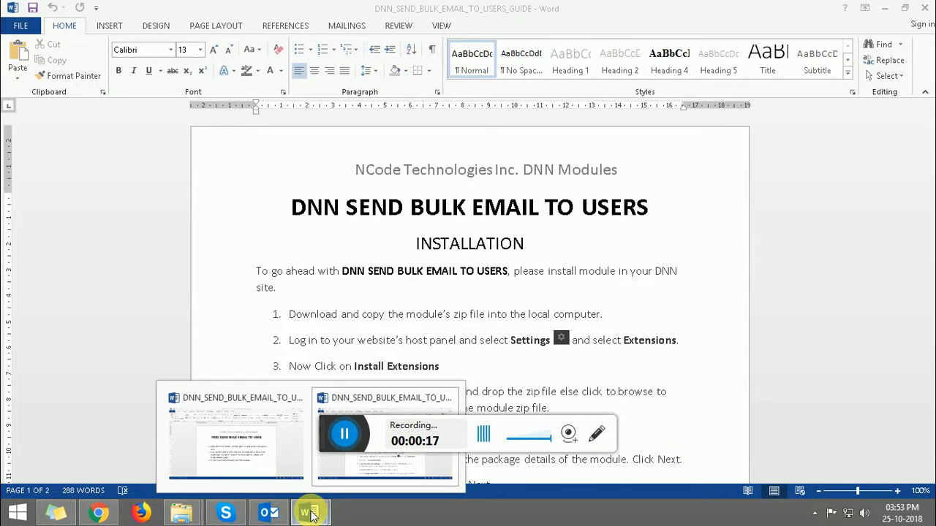
pyautogui.click(256, 429)
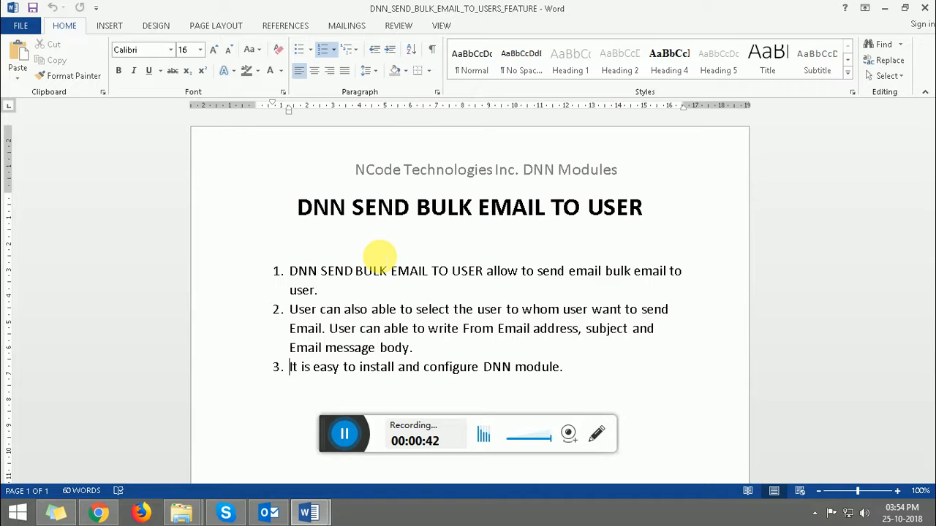
pyautogui.click(313, 512)
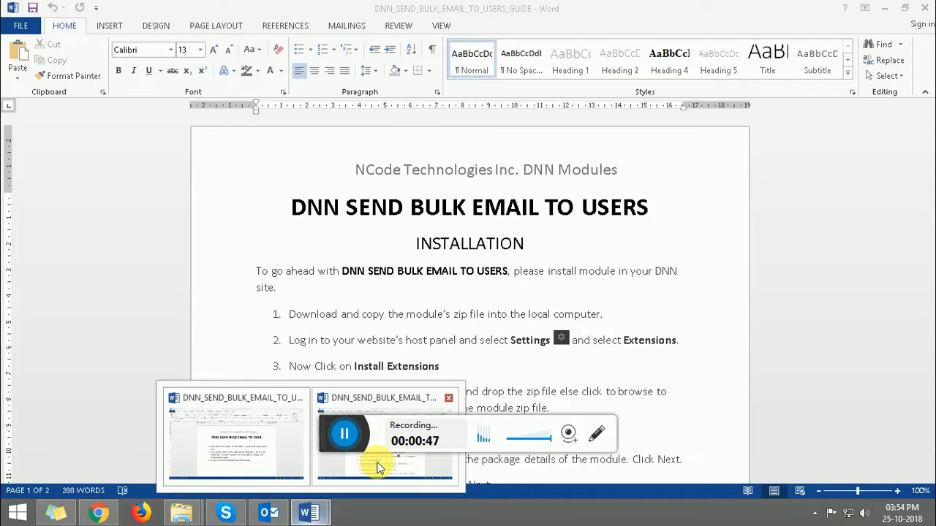
pyautogui.click(376, 463)
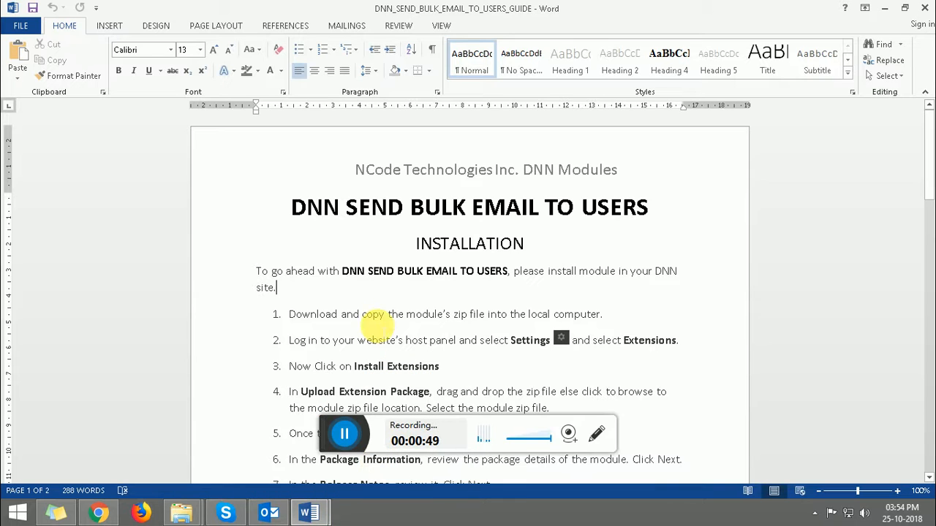
pyautogui.click(372, 314)
pyautogui.press('Down')
pyautogui.press('Down')
pyautogui.press('Down')
pyautogui.press('Down')
pyautogui.press('Down')
pyautogui.press('Down')
pyautogui.press('Down')
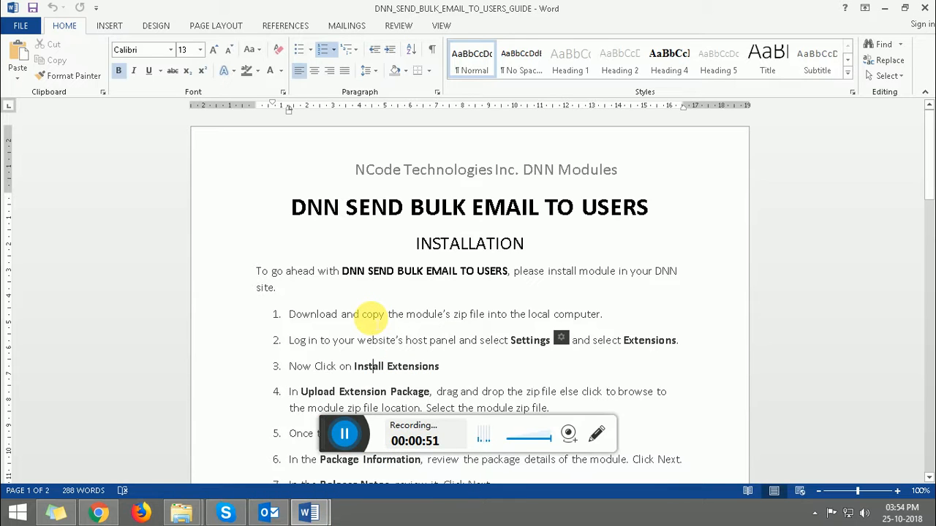
pyautogui.press('Down')
pyautogui.press('Down')
pyautogui.press('Down')
pyautogui.press('Down')
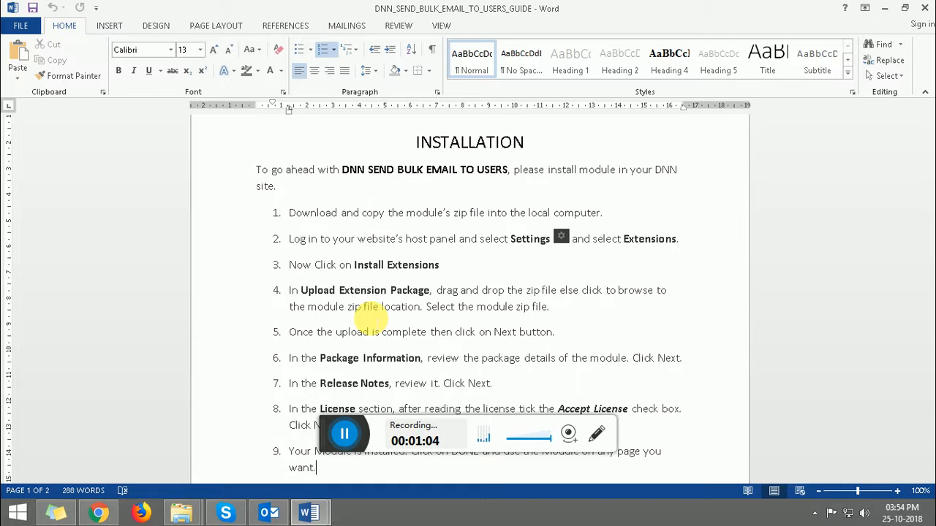
# Step: Switch to the browser, open the site's Extensions settings, and start installing a new extension
pyautogui.click(98, 511)
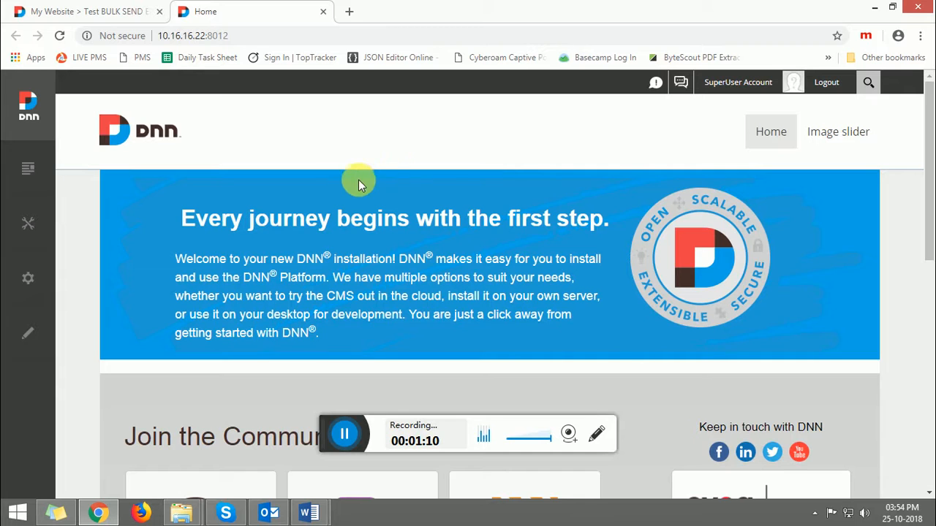
pyautogui.moveTo(28, 284)
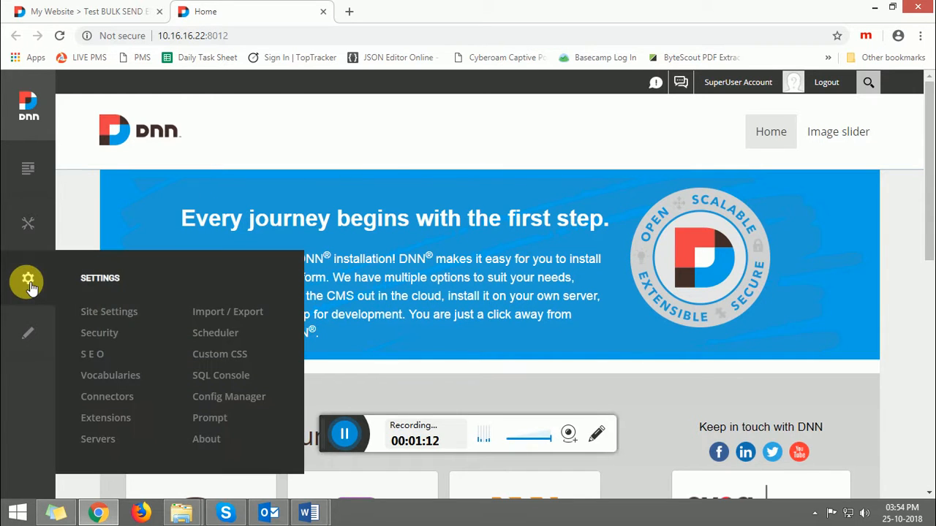
pyautogui.click(97, 418)
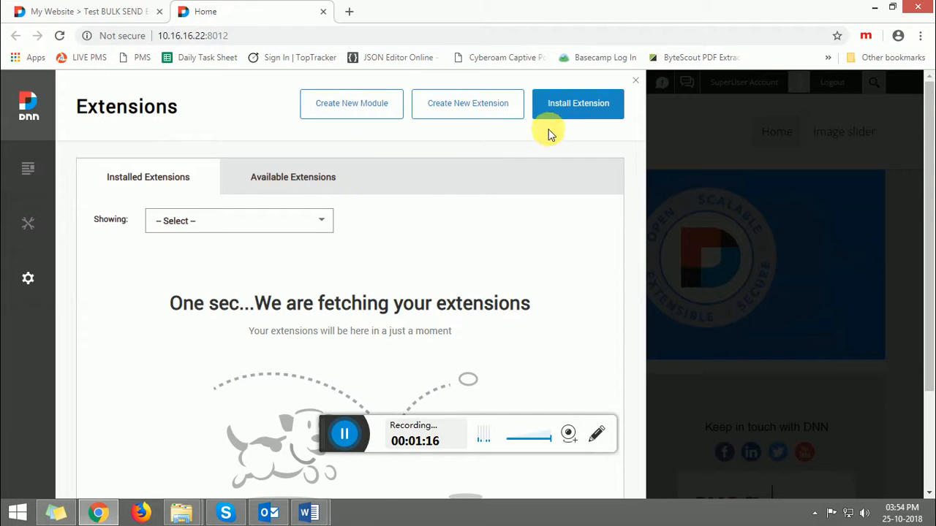
pyautogui.click(561, 108)
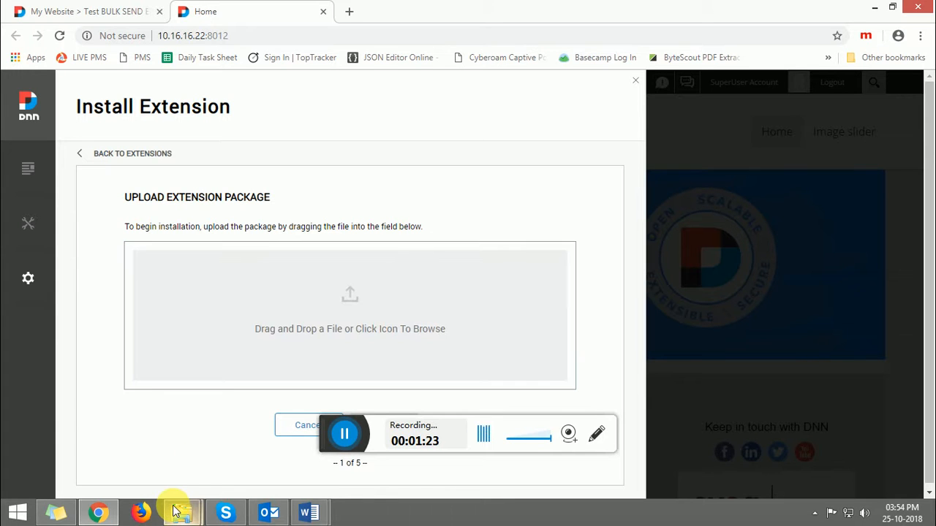
# Step: Upload the BULK SEND EMAIL TO REGISTER USER_1.0.0_Install zip package from the module folder and continue
pyautogui.moveTo(181, 512)
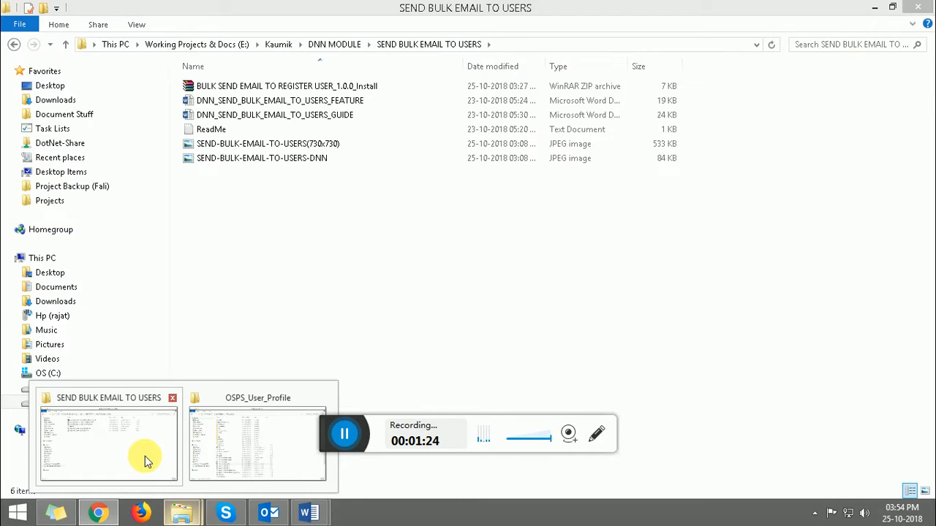
pyautogui.click(143, 457)
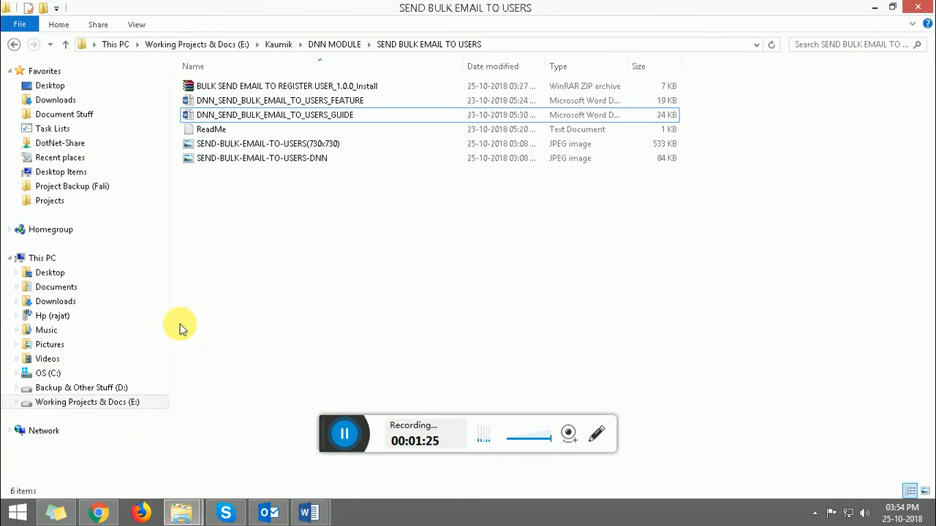
pyautogui.click(252, 89)
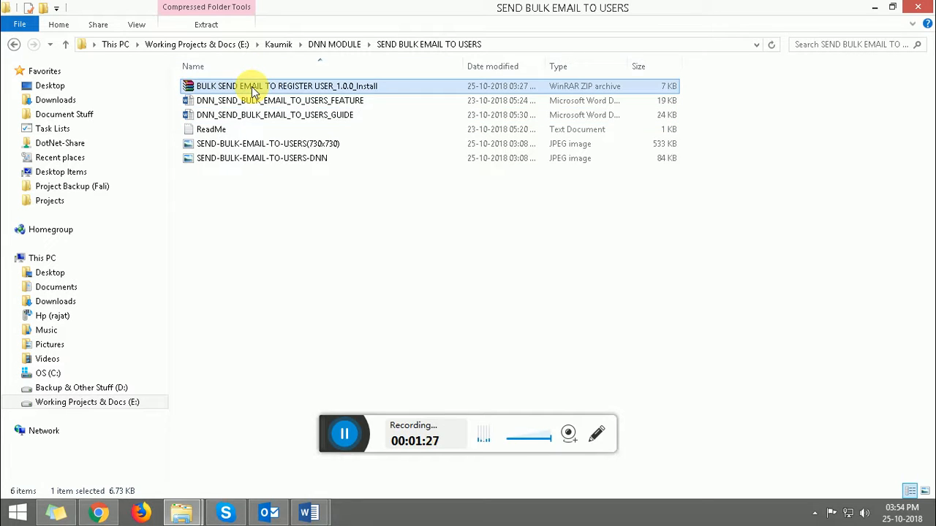
pyautogui.moveTo(246, 87); pyautogui.dragTo(257, 337)
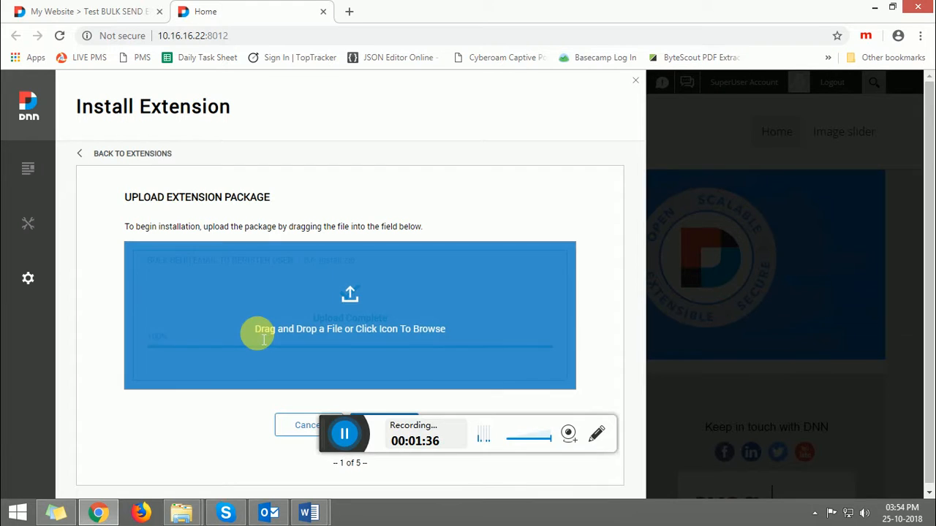
pyautogui.moveTo(927, 222); pyautogui.dragTo(926, 242)
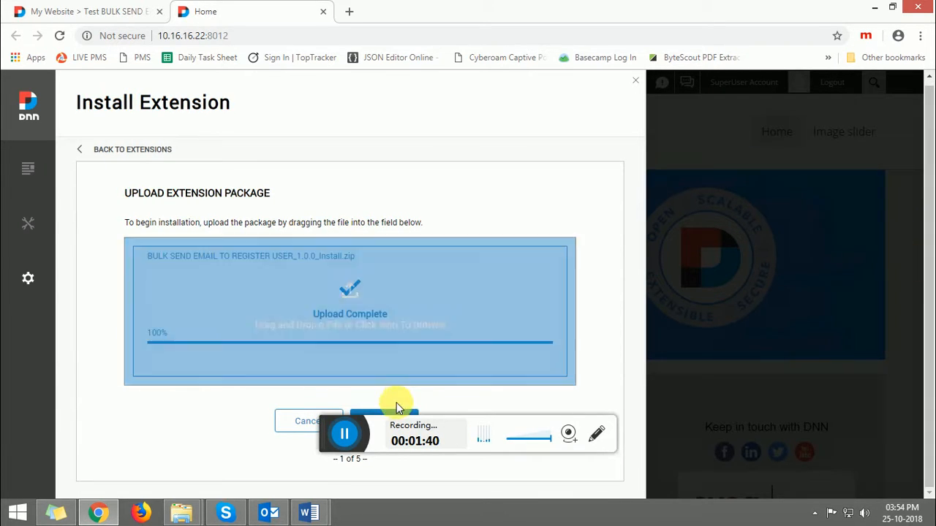
pyautogui.click(395, 412)
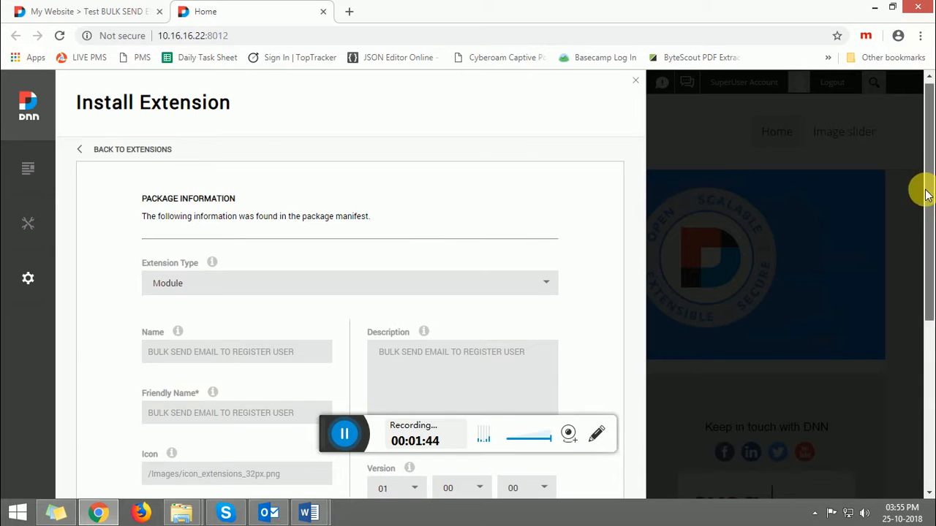
# Step: Proceed past the package information and release notes pages of the installer
pyautogui.moveTo(925, 192); pyautogui.dragTo(927, 329)
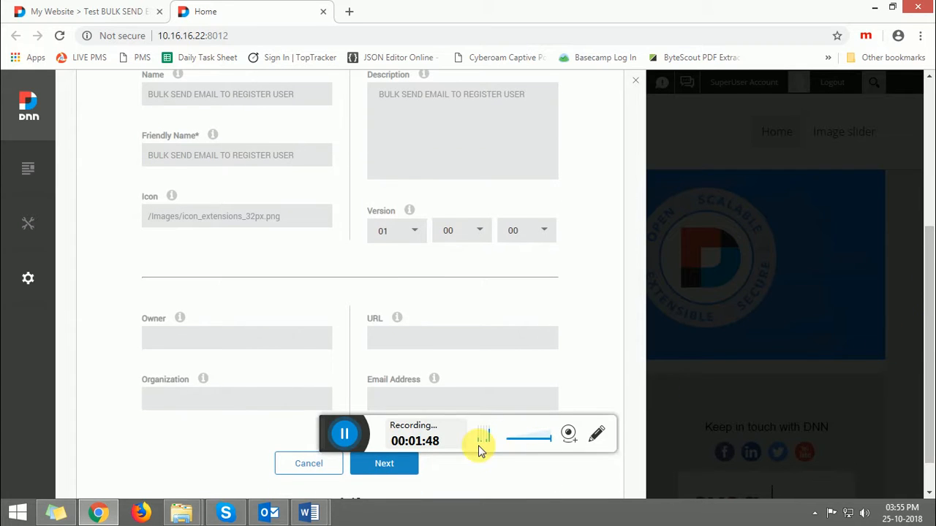
pyautogui.click(373, 470)
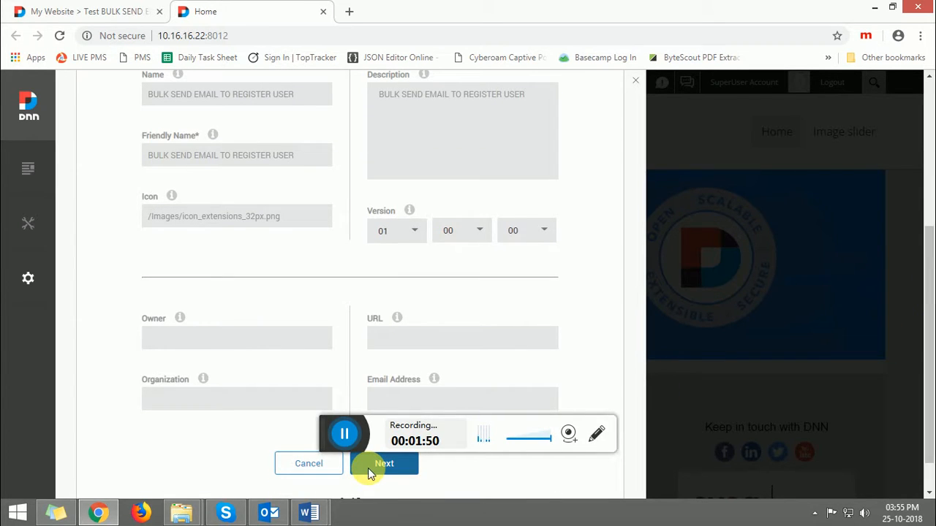
pyautogui.click(393, 396)
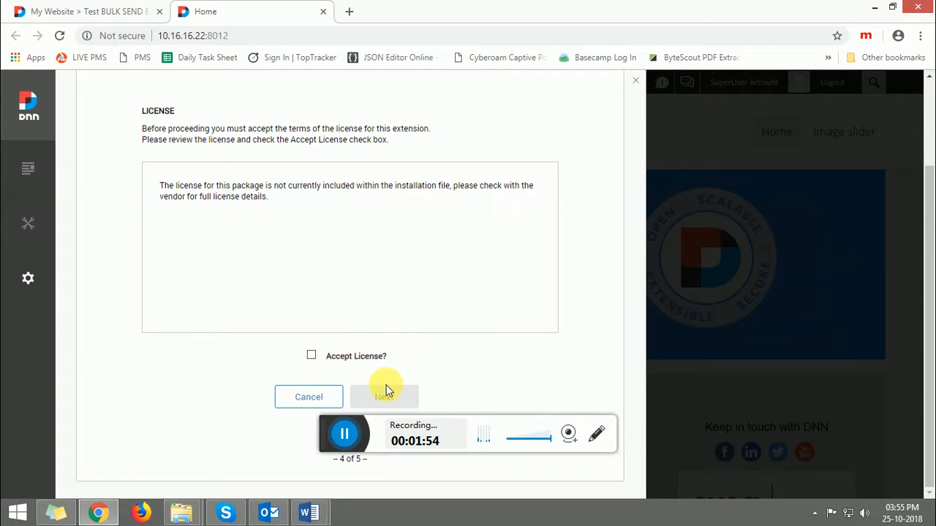
# Step: Accept the license, complete the installation, and close the Extensions panel
pyautogui.click(312, 355)
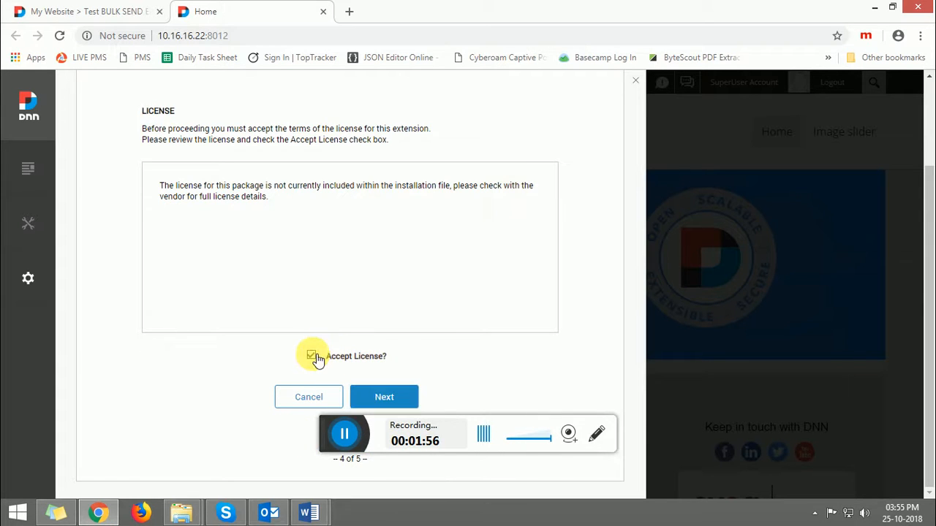
pyautogui.click(377, 398)
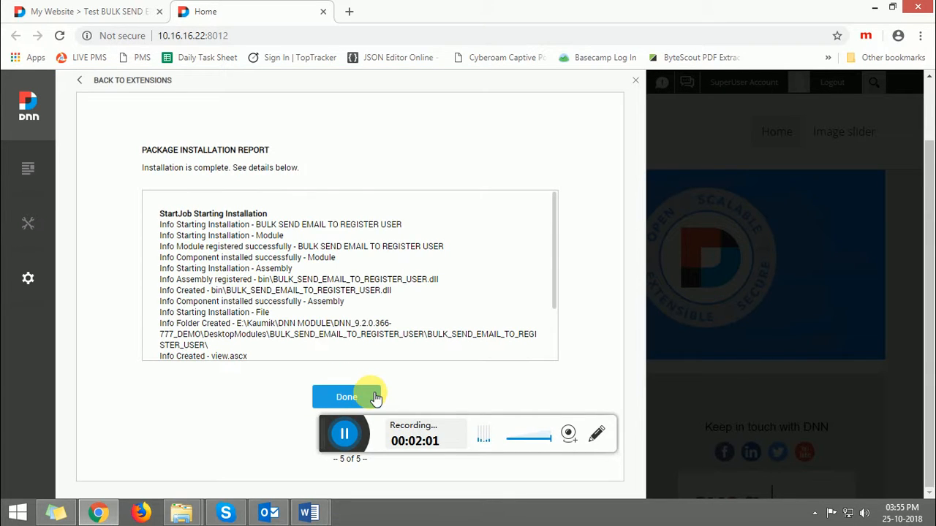
pyautogui.click(374, 397)
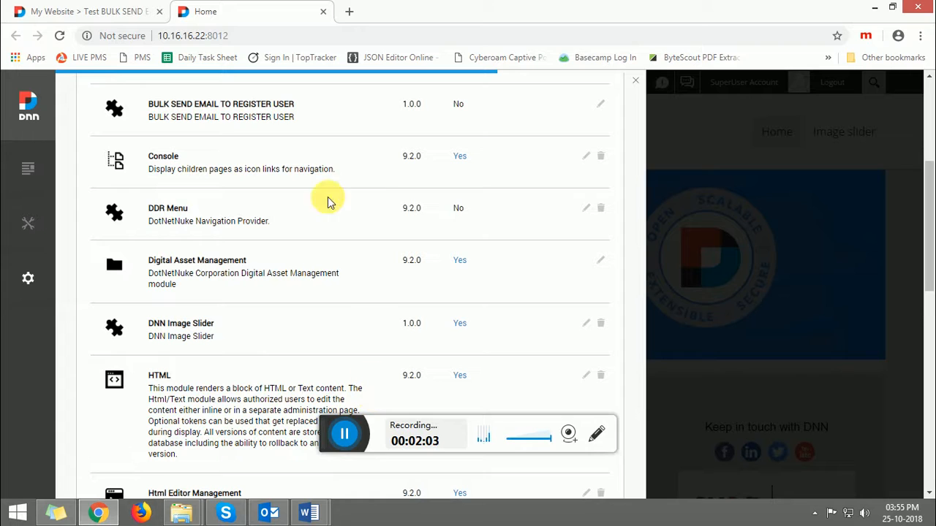
pyautogui.moveTo(153, 103); pyautogui.dragTo(292, 119)
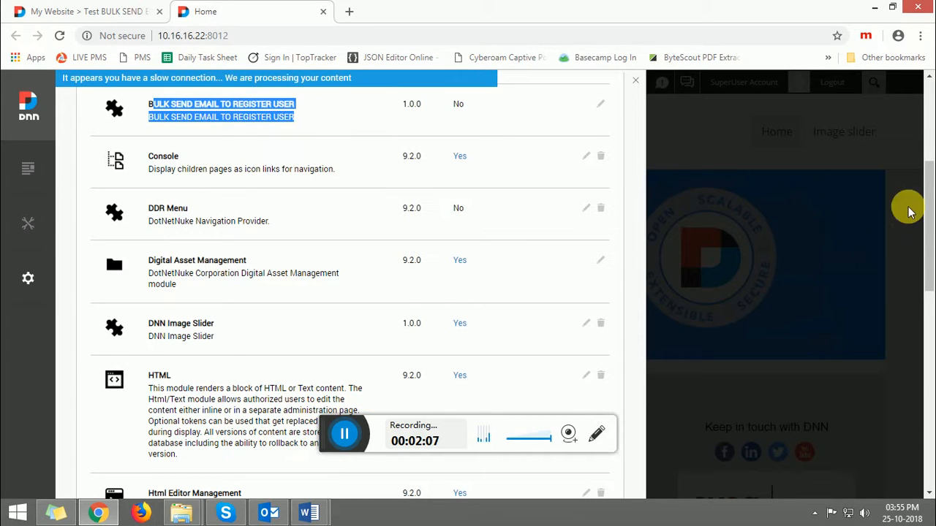
pyautogui.click(635, 81)
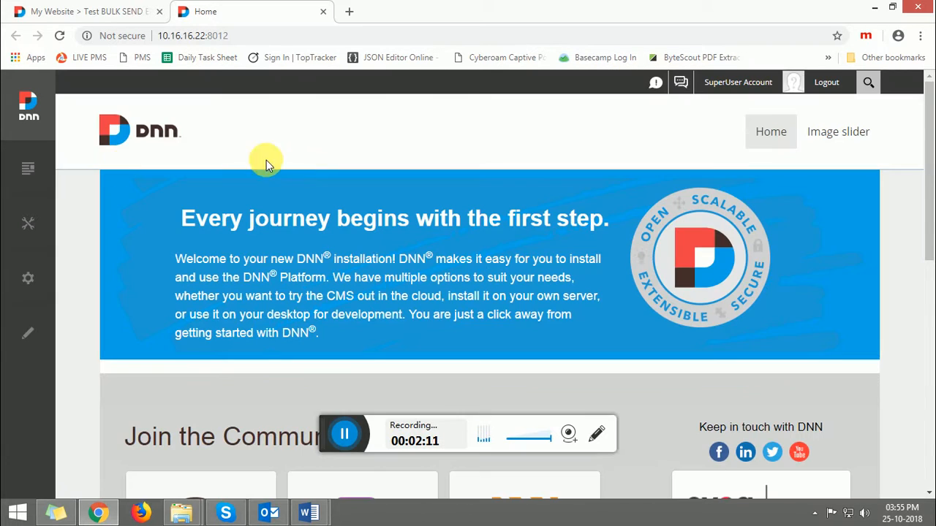
# Step: Add a new page named Send Bulk Email to the site
pyautogui.moveTo(24, 168)
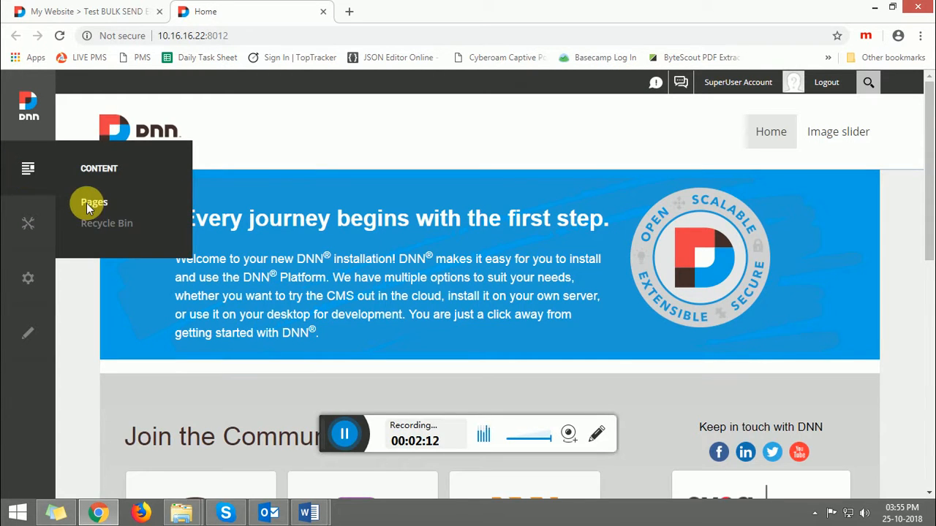
pyautogui.click(88, 203)
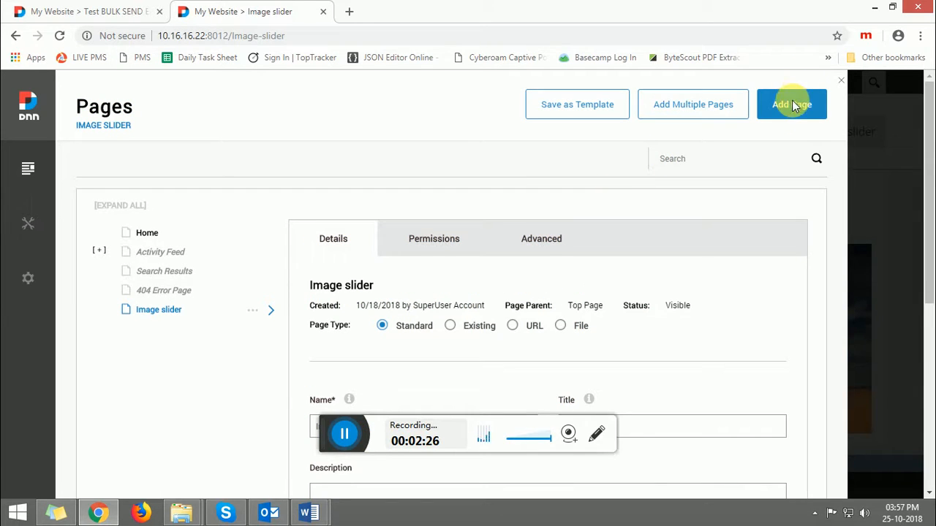
pyautogui.click(783, 112)
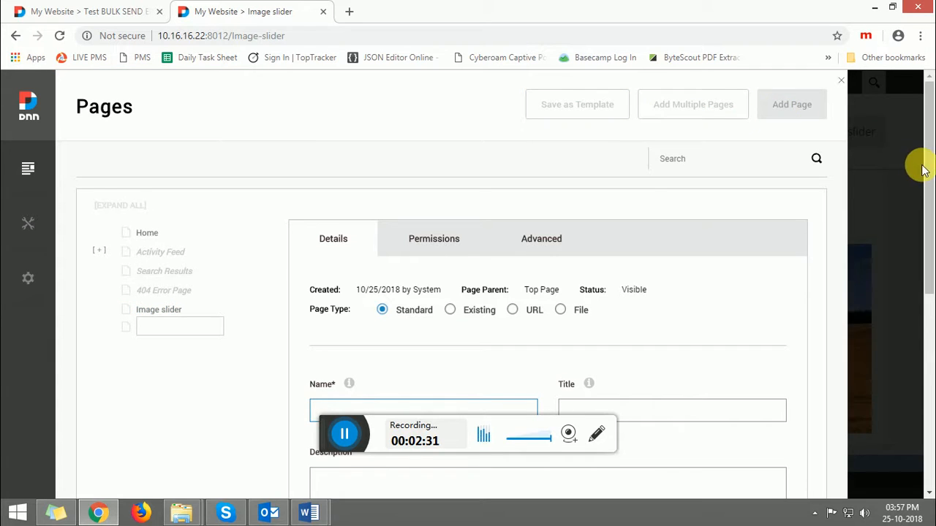
pyautogui.scroll(-1, 928, 212)
pyautogui.scroll(-1, 927, 216)
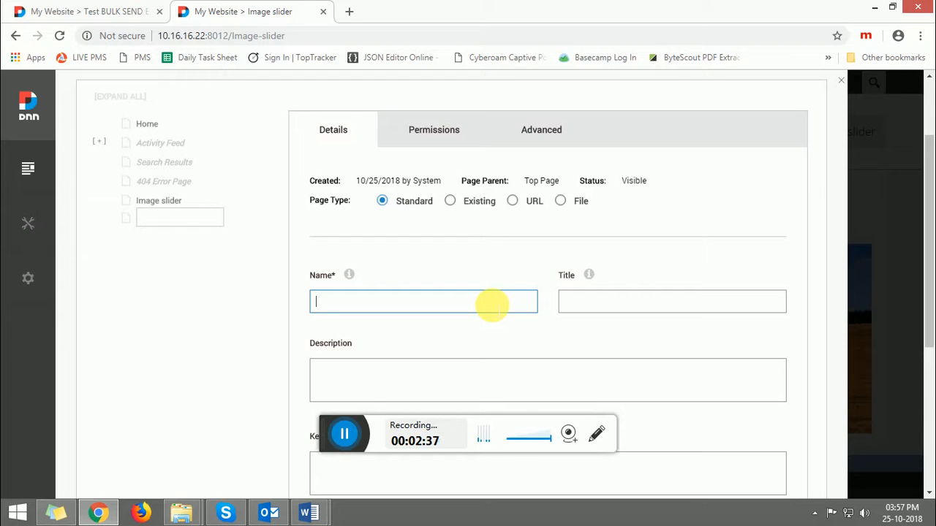
pyautogui.write('Send')
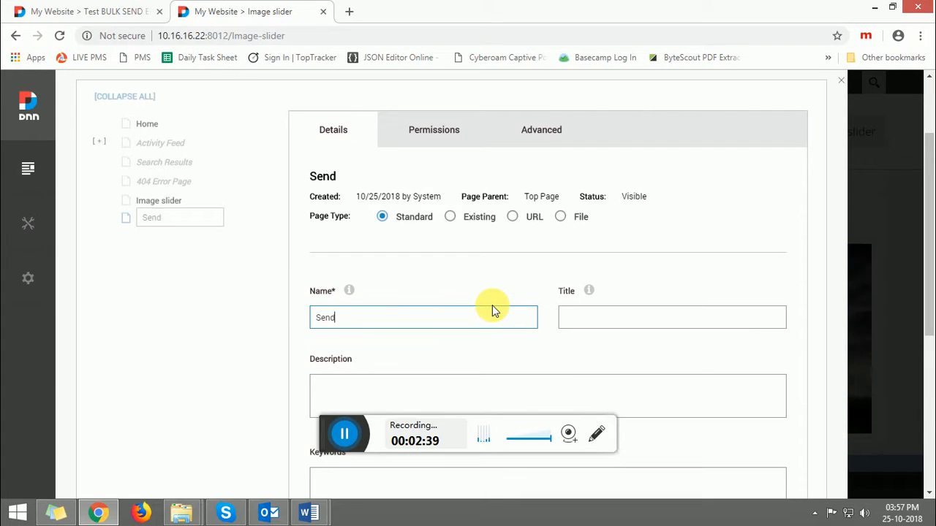
pyautogui.write(' Bulk Email')
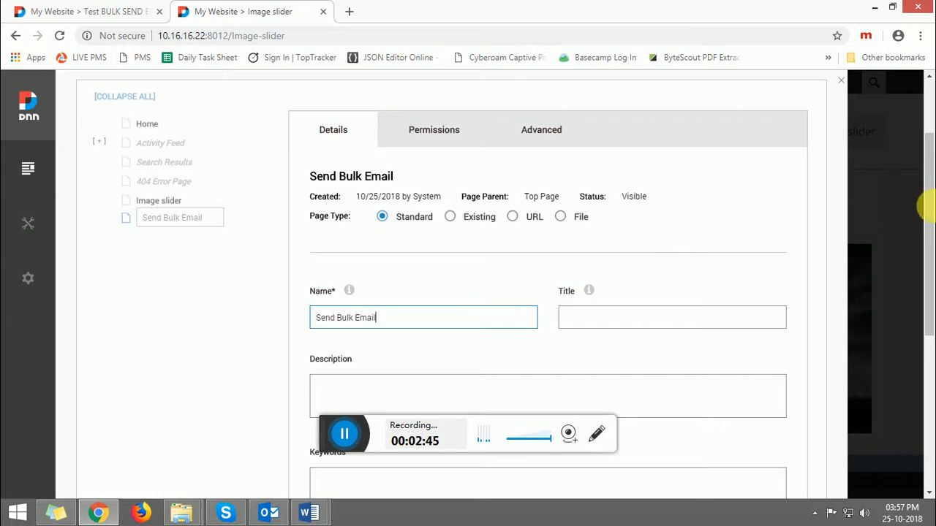
pyautogui.moveTo(930, 212); pyautogui.dragTo(927, 331)
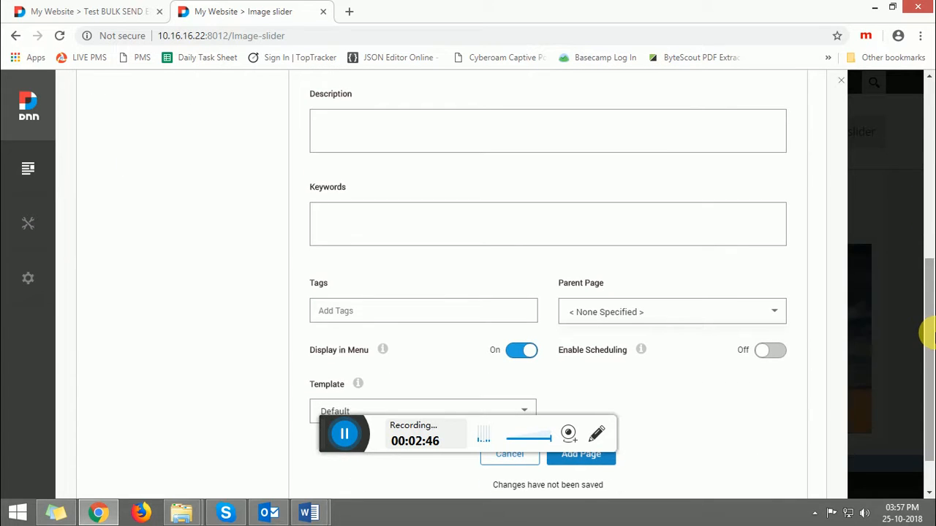
pyautogui.click(587, 459)
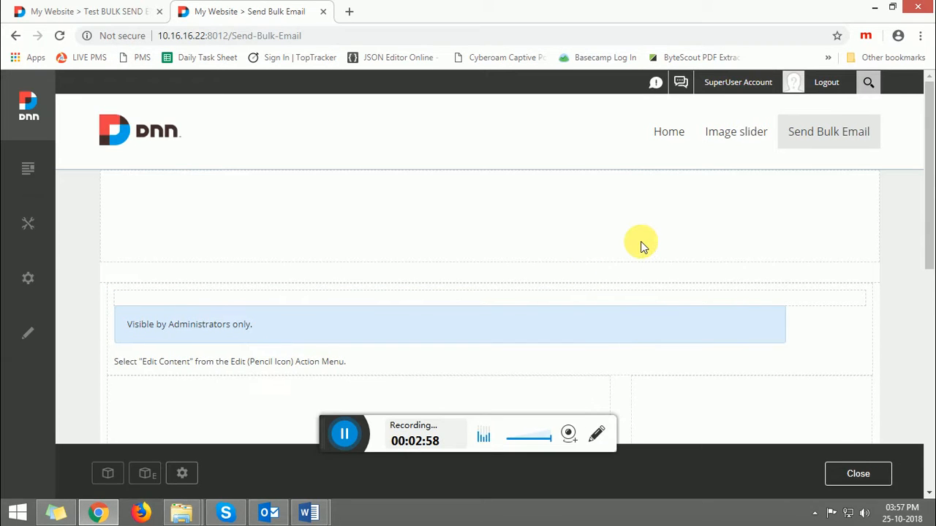
# Step: Add the BULK SEND EMAIL TO REGISTER USER module to the new page by searching for email
pyautogui.click(108, 476)
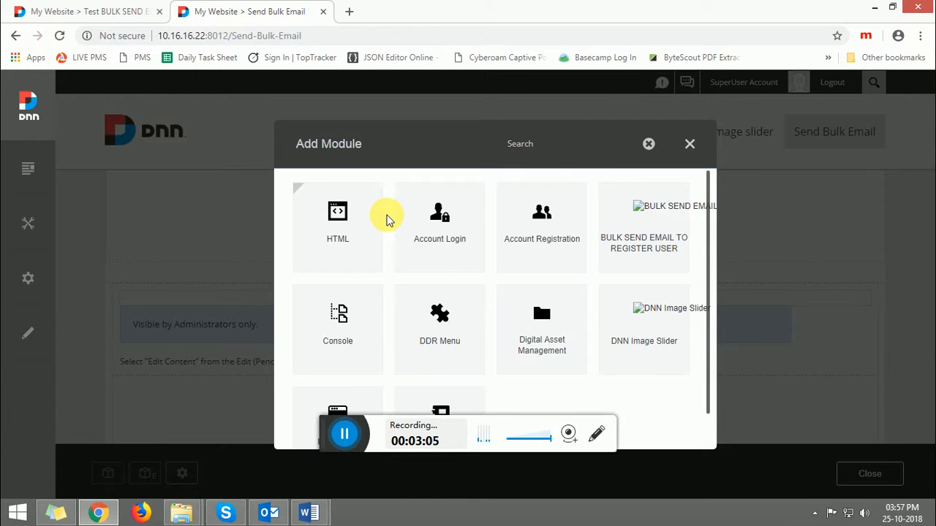
pyautogui.write('email')
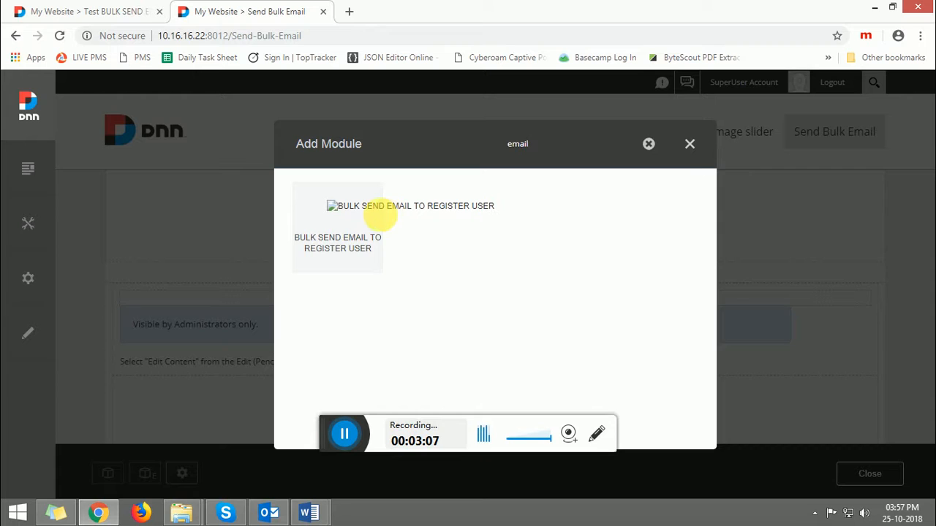
pyautogui.click(331, 222)
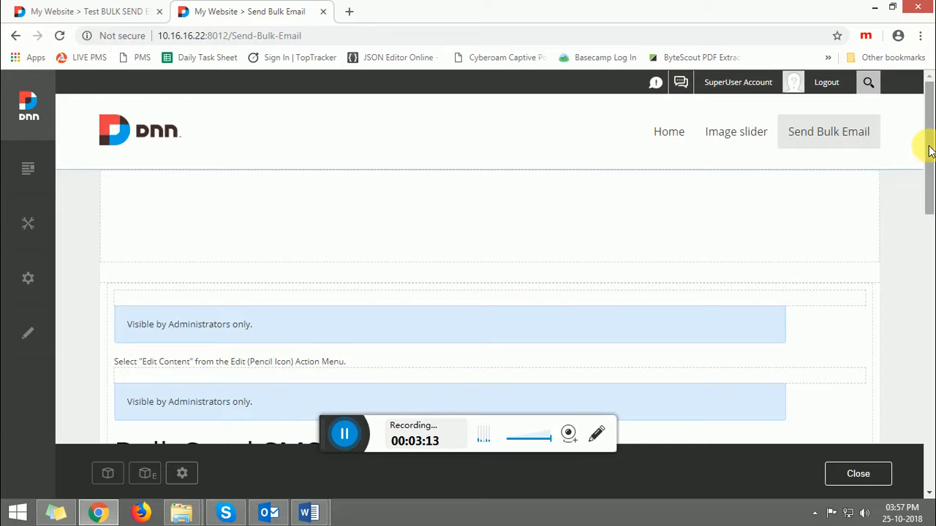
pyautogui.moveTo(928, 156); pyautogui.dragTo(930, 238)
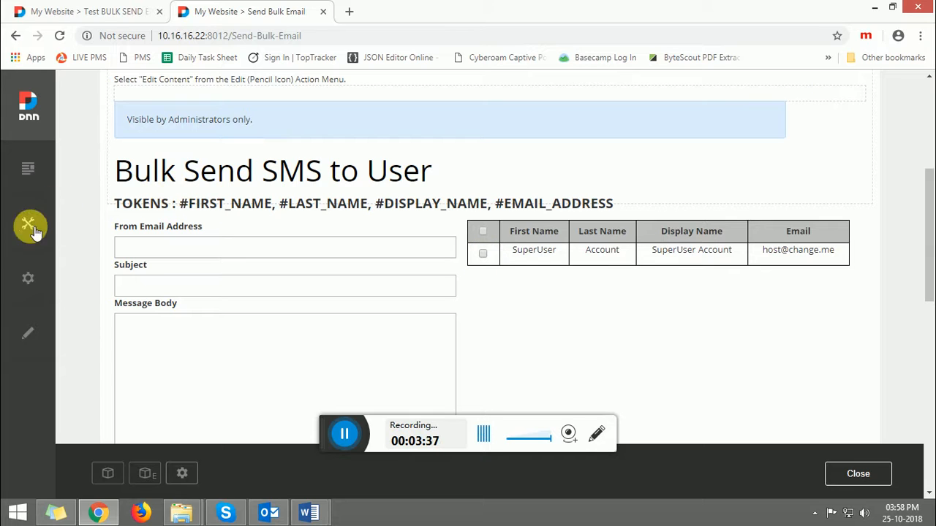
# Step: Open user management, start adding a new user, and enter Test as the first name
pyautogui.moveTo(27, 227)
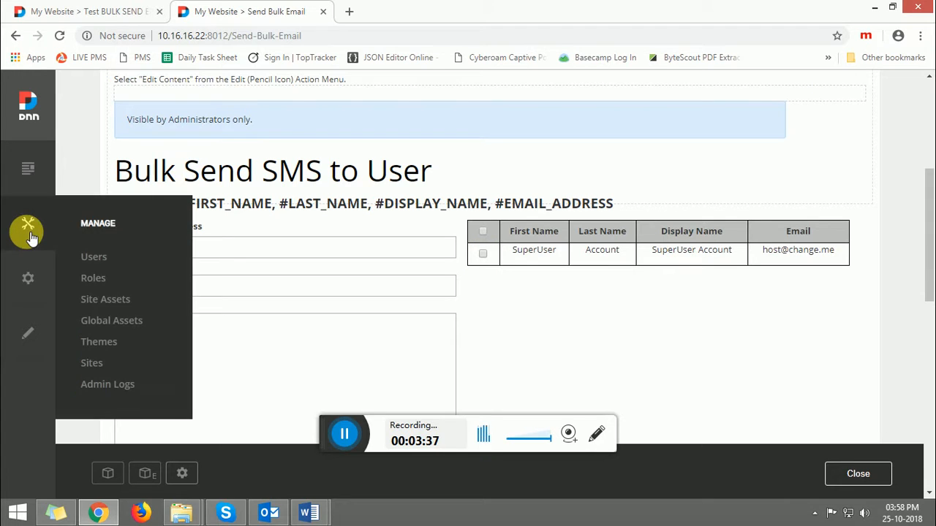
pyautogui.click(95, 256)
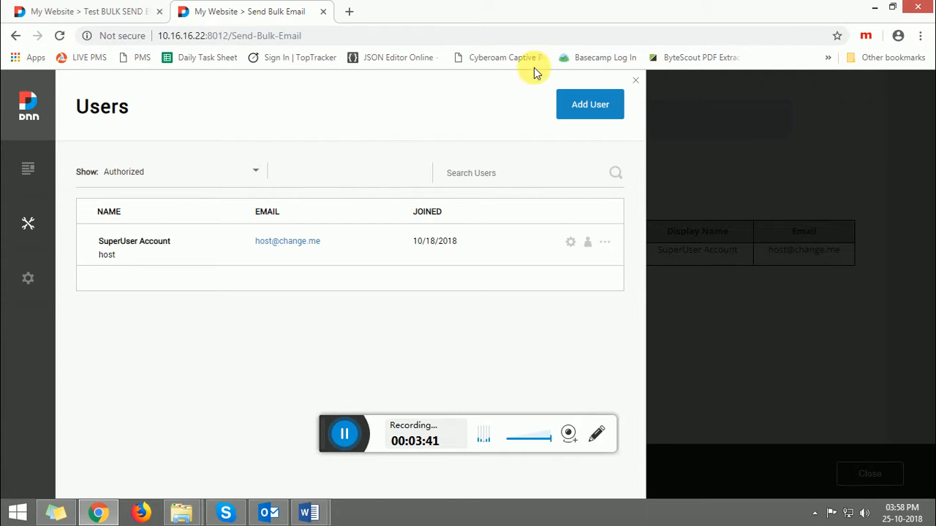
pyautogui.click(589, 124)
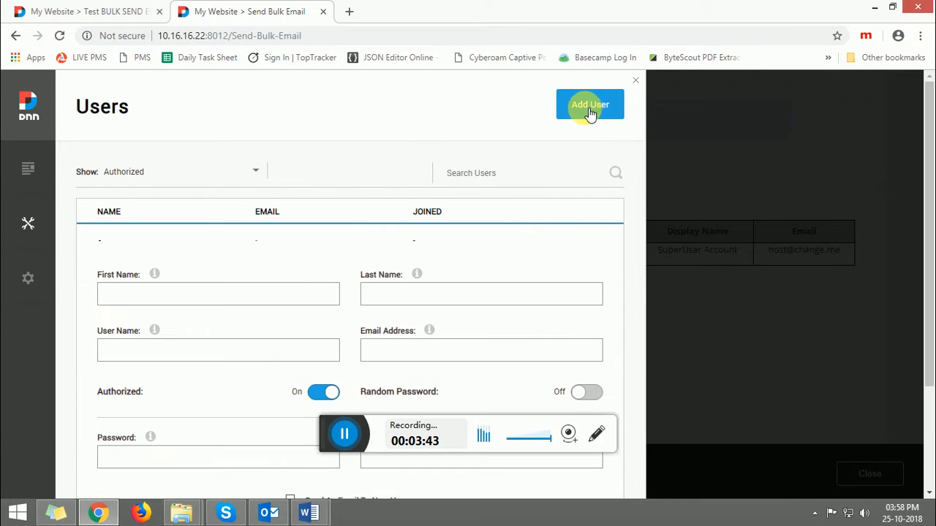
pyautogui.click(269, 296)
pyautogui.write('Test')
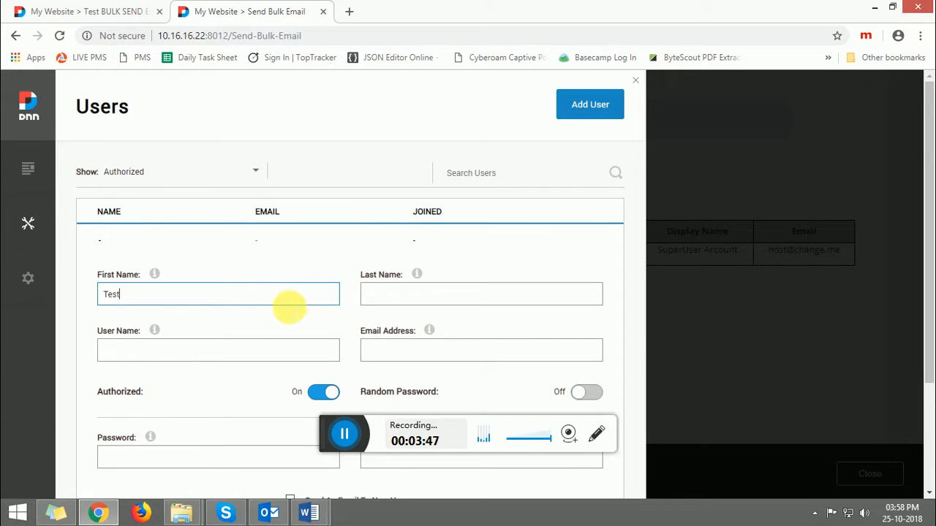
# Step: Fill in the new user's e-mail address
pyautogui.click(406, 351)
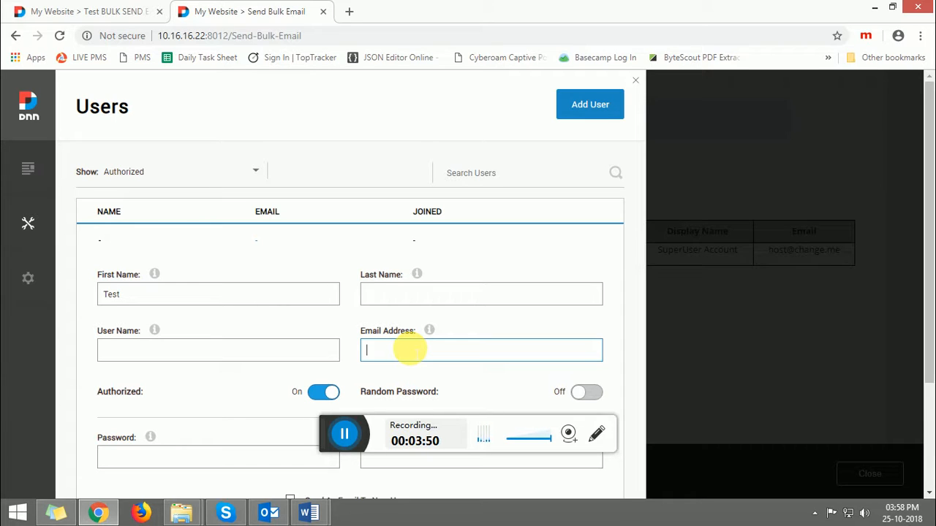
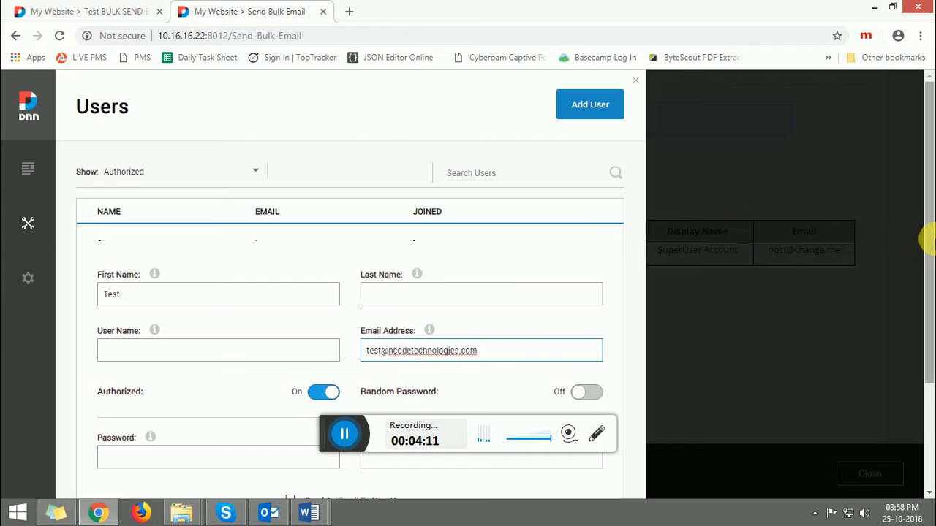
# Step: Try saving the user, then enter Test LastName as the new user's last name
pyautogui.moveTo(926, 205); pyautogui.dragTo(931, 289)
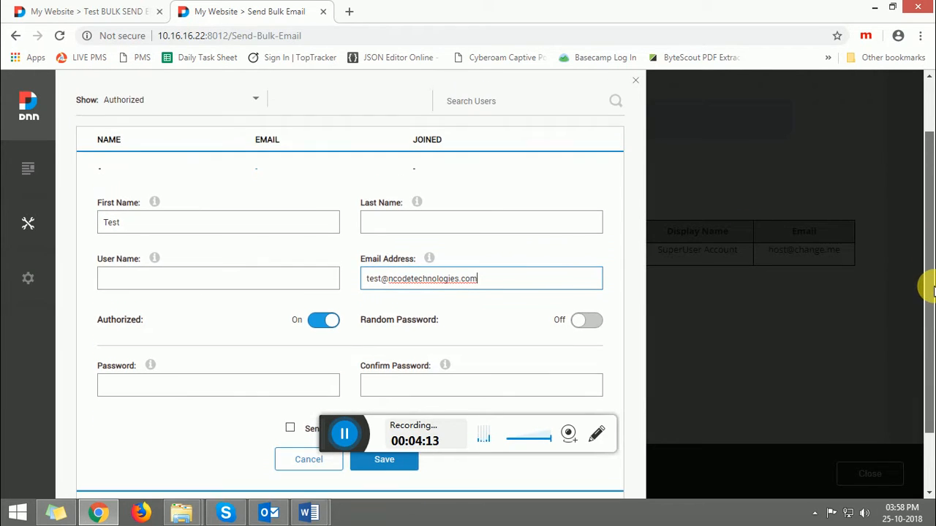
pyautogui.click(387, 459)
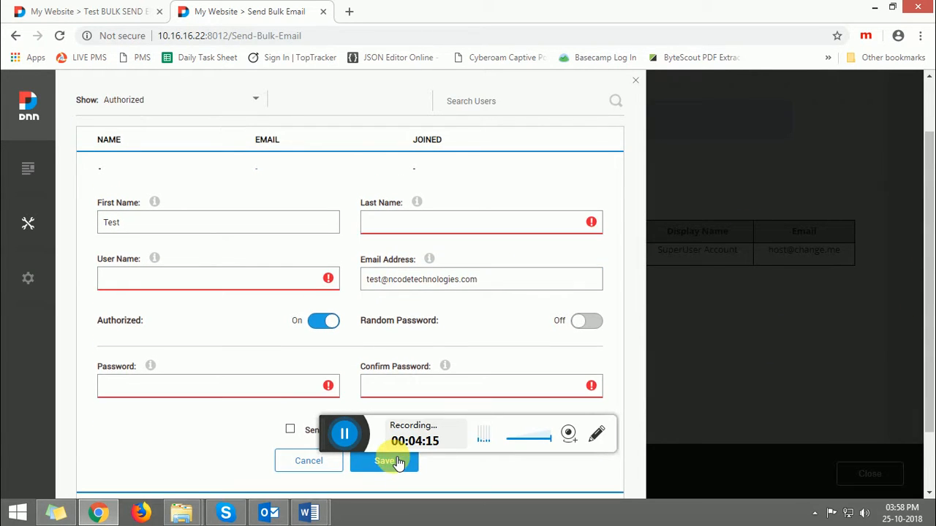
pyautogui.click(411, 219)
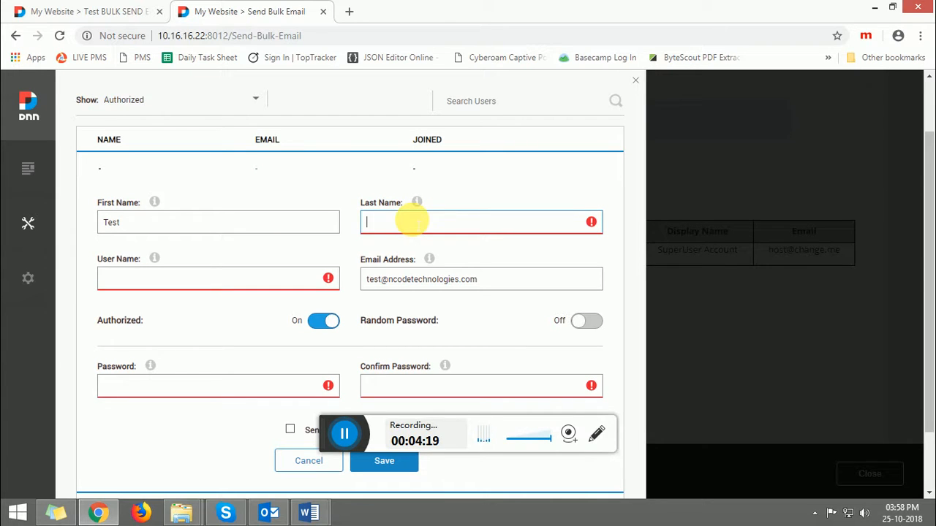
pyautogui.write('Test')
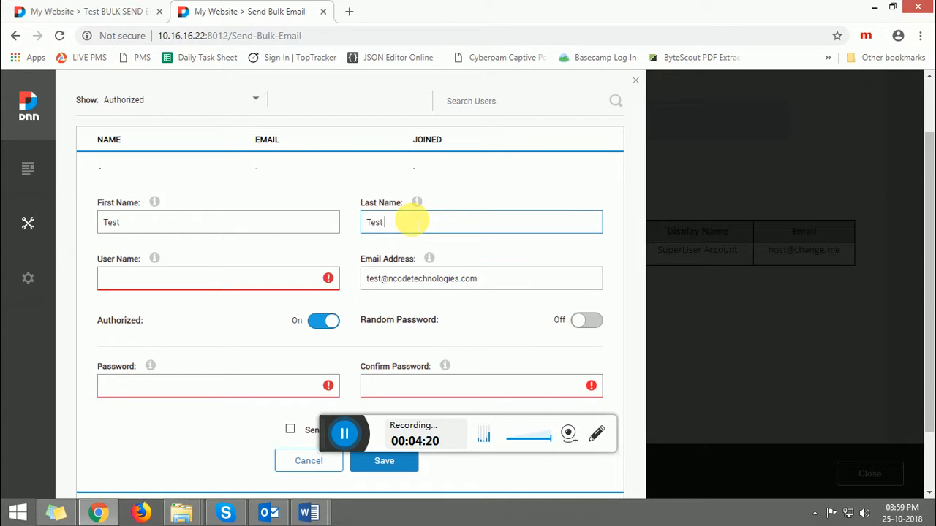
pyautogui.write(' LastName')
# Step: Fill the user name field with a copy of the new user's e-mail address
pyautogui.click(178, 278)
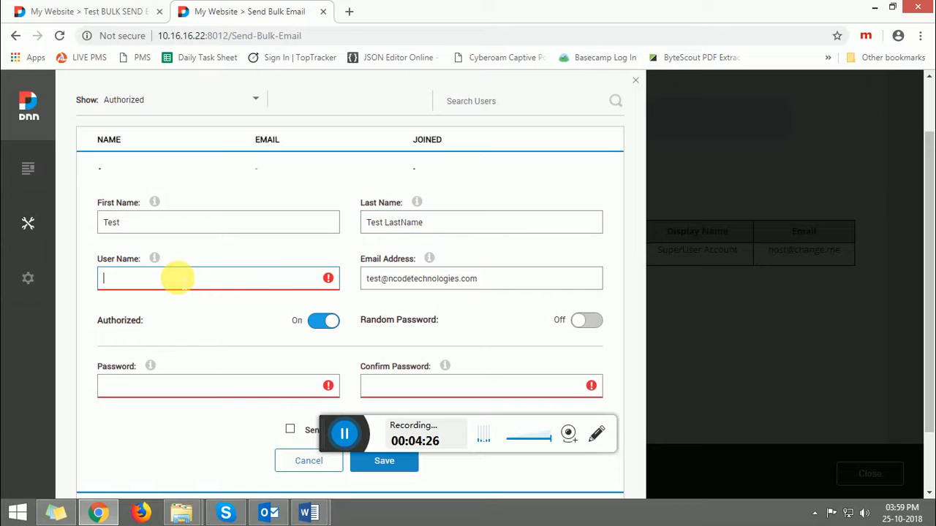
pyautogui.moveTo(477, 277); pyautogui.dragTo(275, 288)
pyautogui.hotkey('ctrl', 'c')
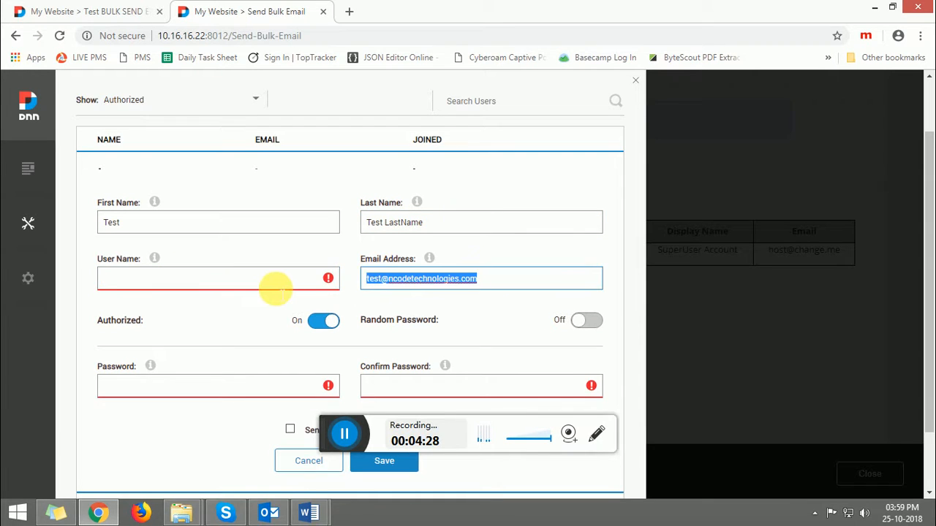
pyautogui.click(264, 284)
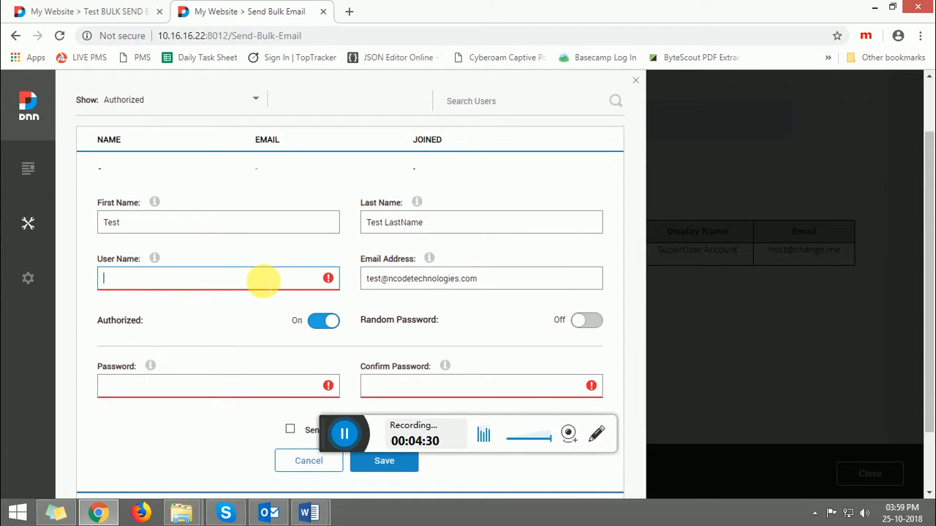
pyautogui.hotkey('ctrl', 'v')
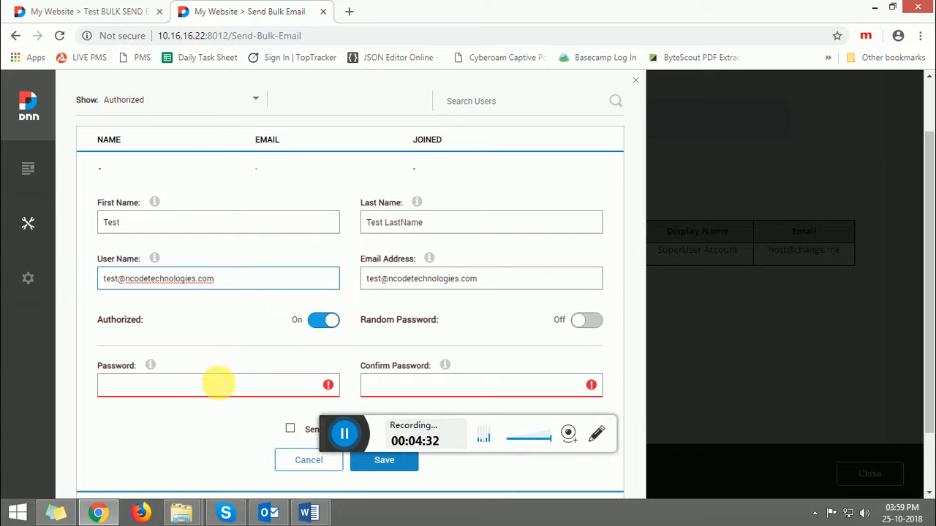
# Step: Enter and confirm the new user's password, then try to save the user
pyautogui.click(218, 384)
pyautogui.write('test')
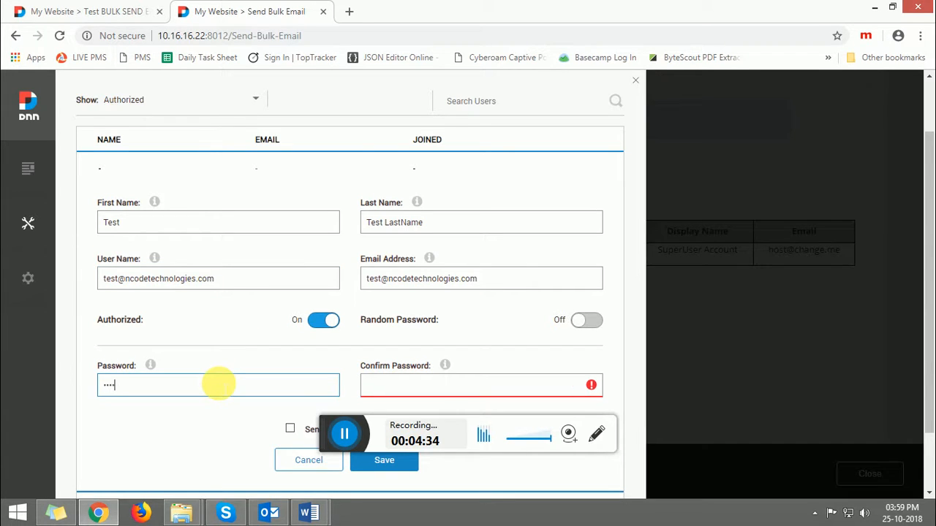
pyautogui.write('123')
pyautogui.click(393, 383)
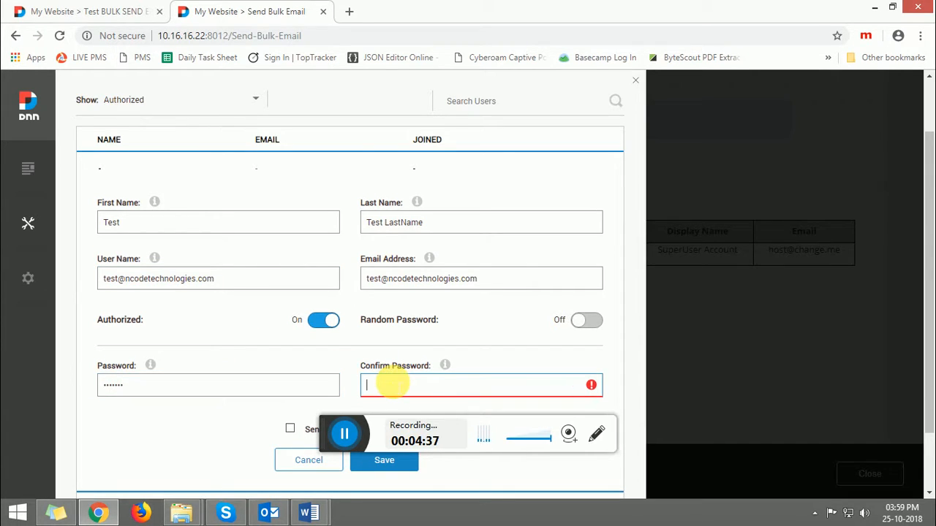
pyautogui.write('test123')
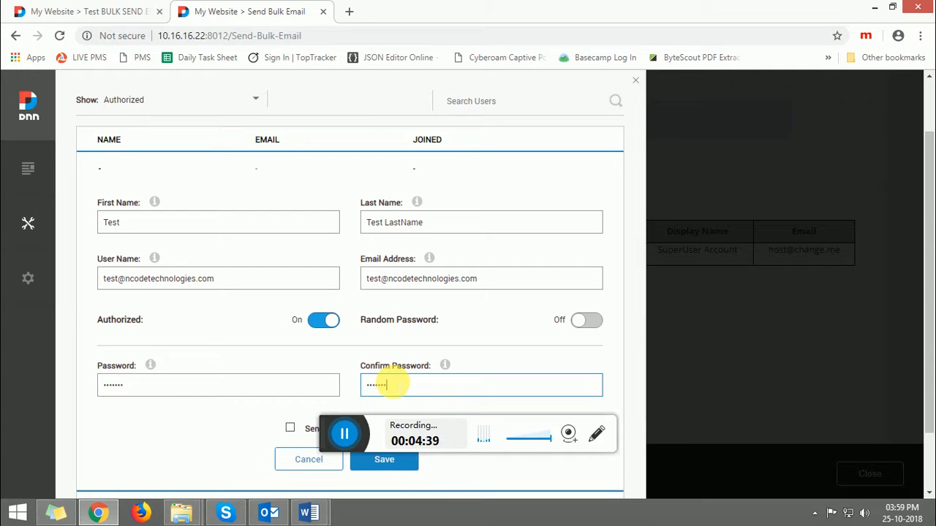
pyautogui.click(386, 470)
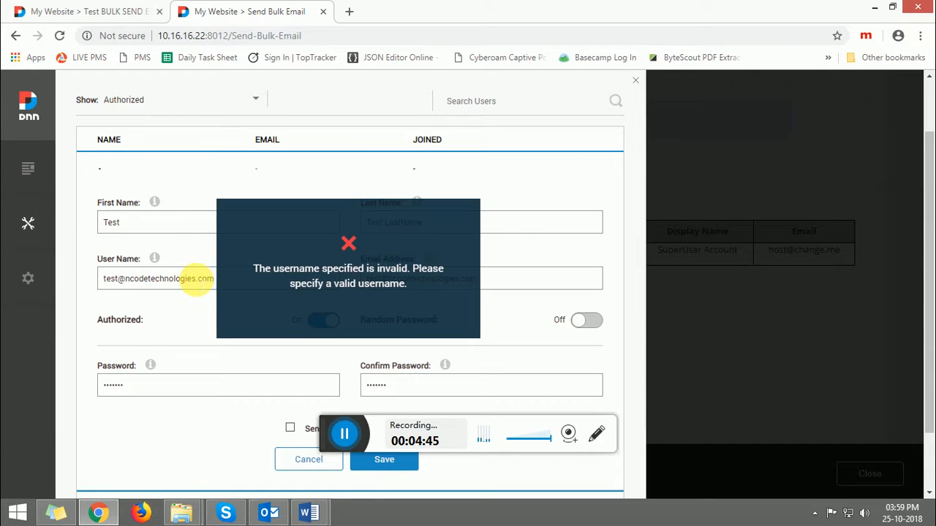
# Step: Shorten the user name to a plain name without the e-mail domain and save the new user
pyautogui.click(196, 280)
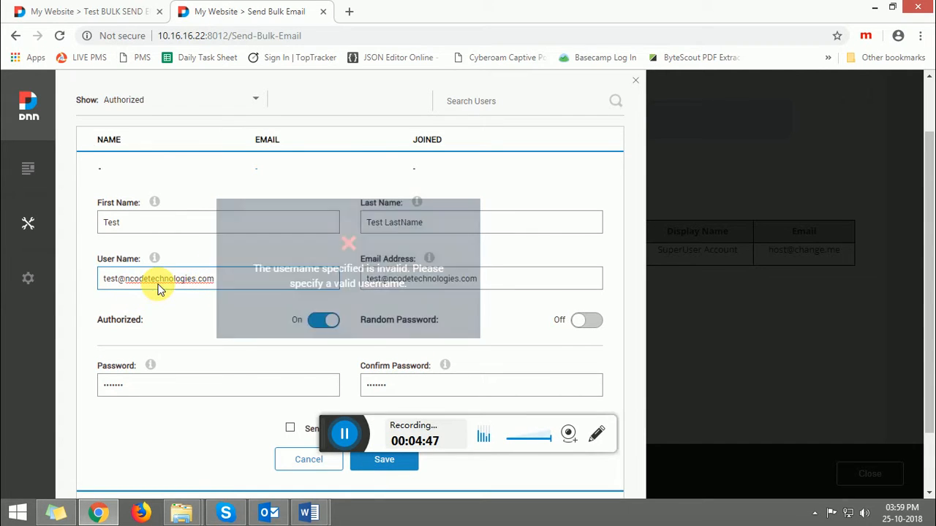
pyautogui.moveTo(202, 279); pyautogui.dragTo(119, 279)
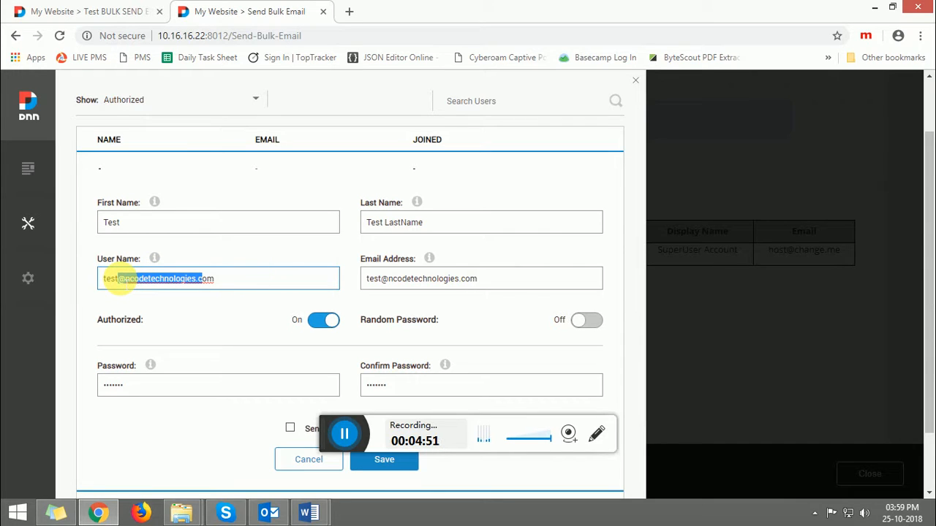
pyautogui.press('BackSpace')
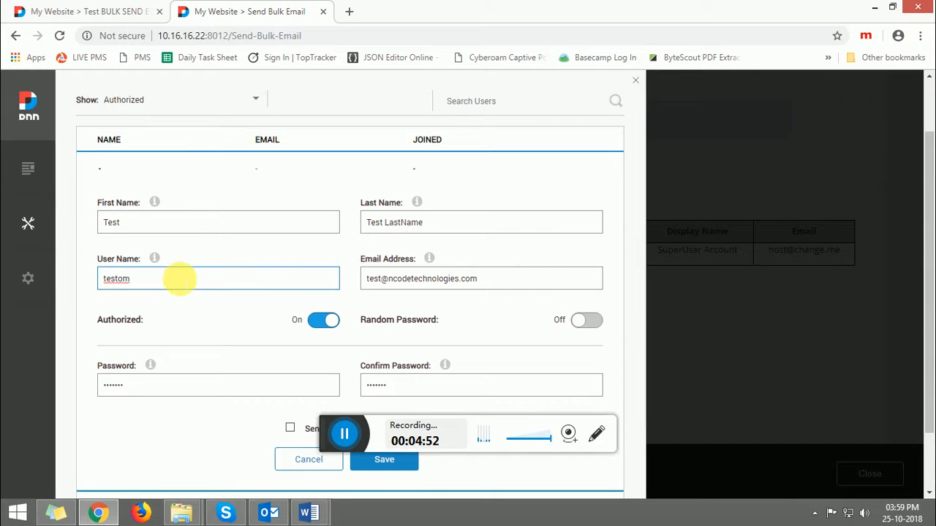
pyautogui.press('BackSpace')
pyautogui.click(375, 462)
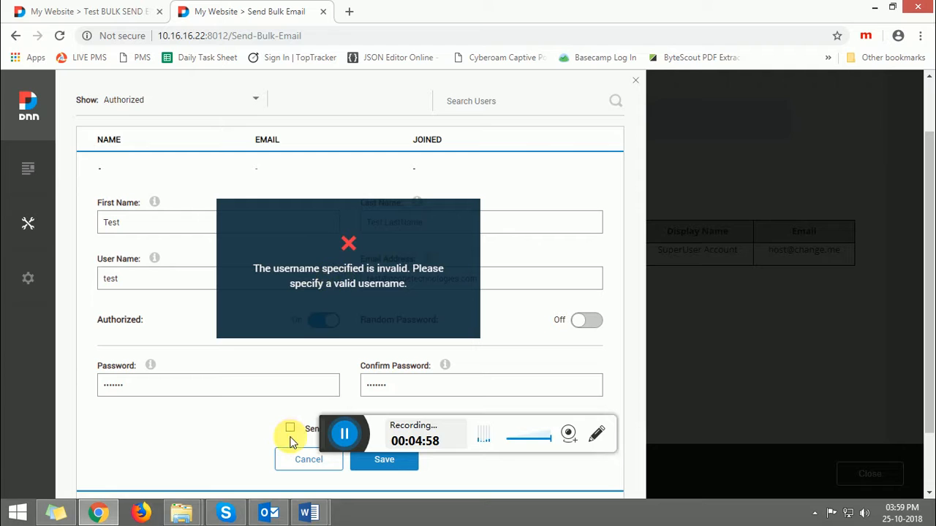
pyautogui.click(203, 279)
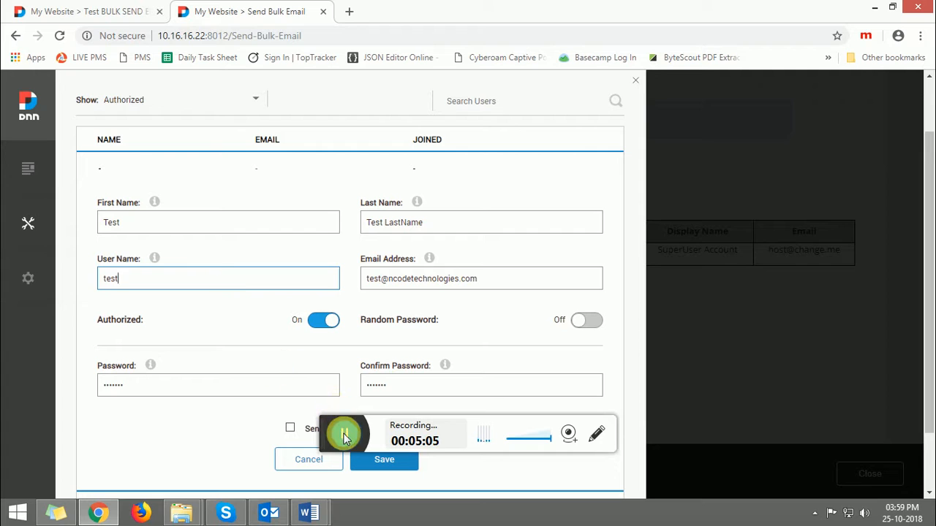
pyautogui.click(344, 434)
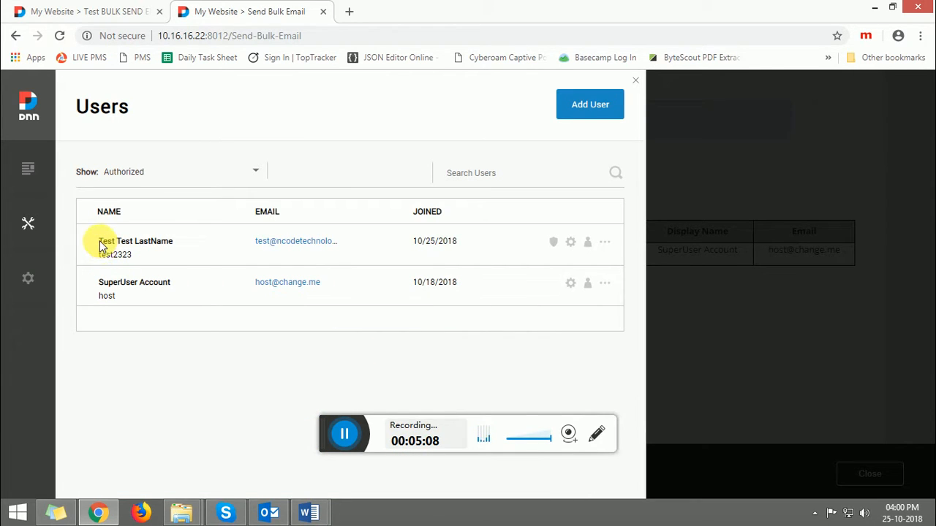
# Step: Close the Users panel and reload the Send Bulk Email page
pyautogui.moveTo(100, 245); pyautogui.dragTo(150, 258)
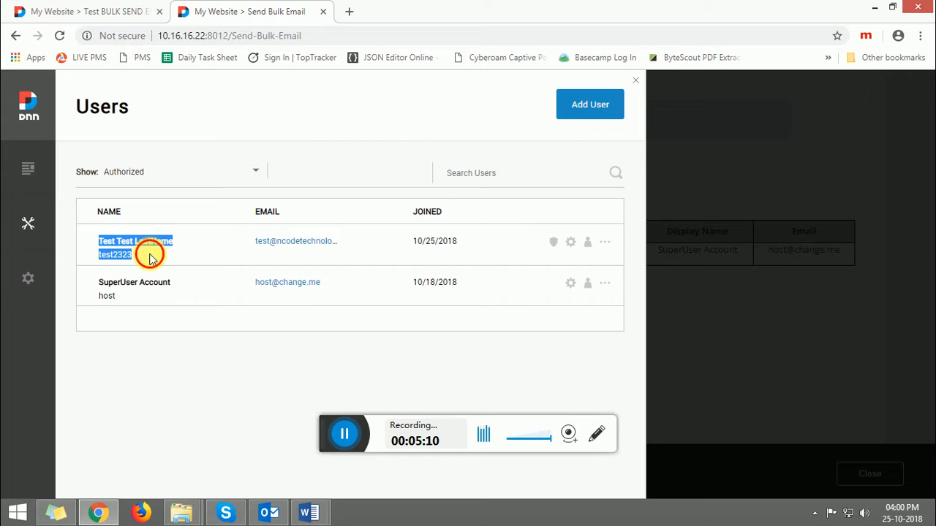
pyautogui.click(150, 257)
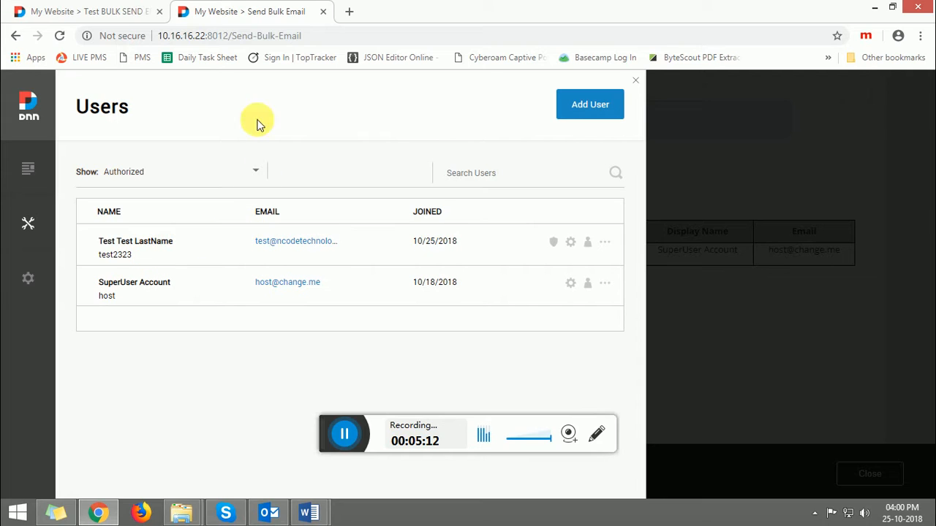
pyautogui.click(634, 83)
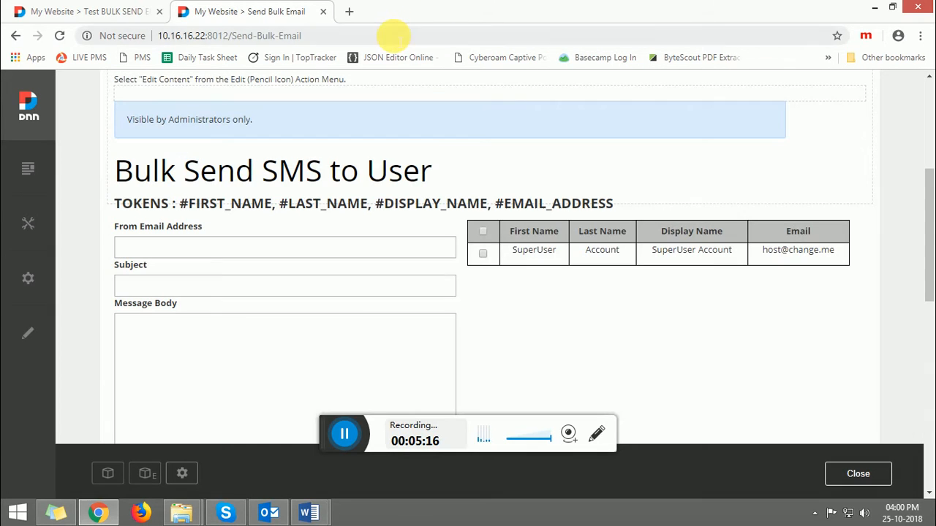
pyautogui.click(392, 35)
pyautogui.press('Return')
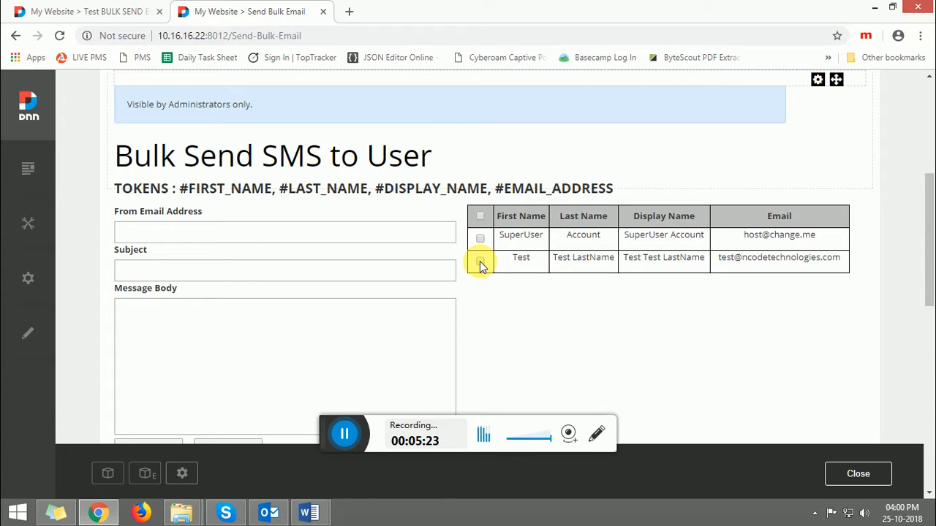
# Step: Enter the sender's e-mail address in the From Email Address field of the module
pyautogui.click(328, 231)
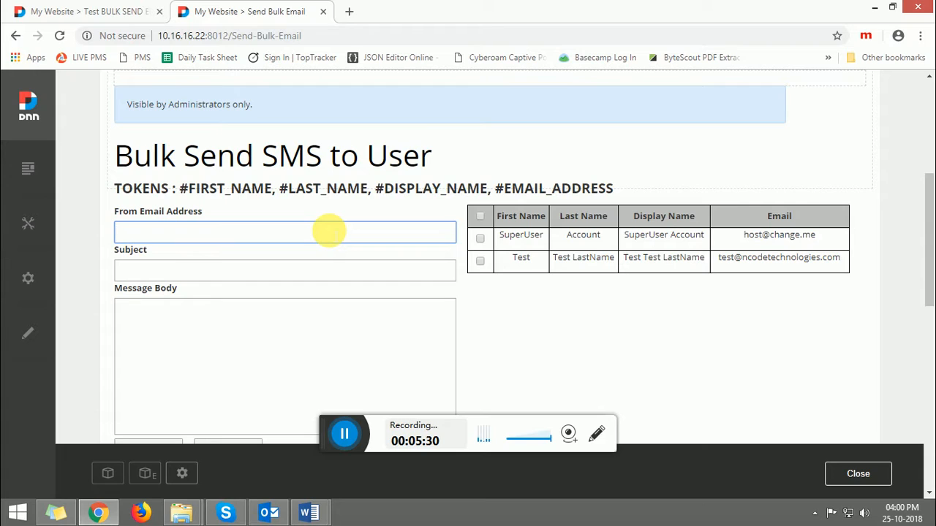
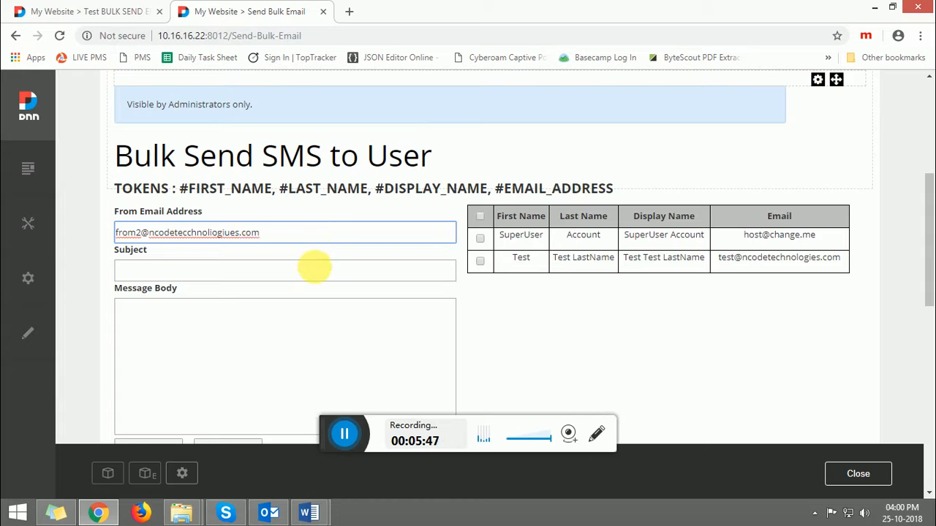
# Step: Set the subject to djsfnbjkdsf and place the cursor in the message body
pyautogui.click(313, 267)
pyautogui.write('djsfnbjkdsf')
pyautogui.click(313, 326)
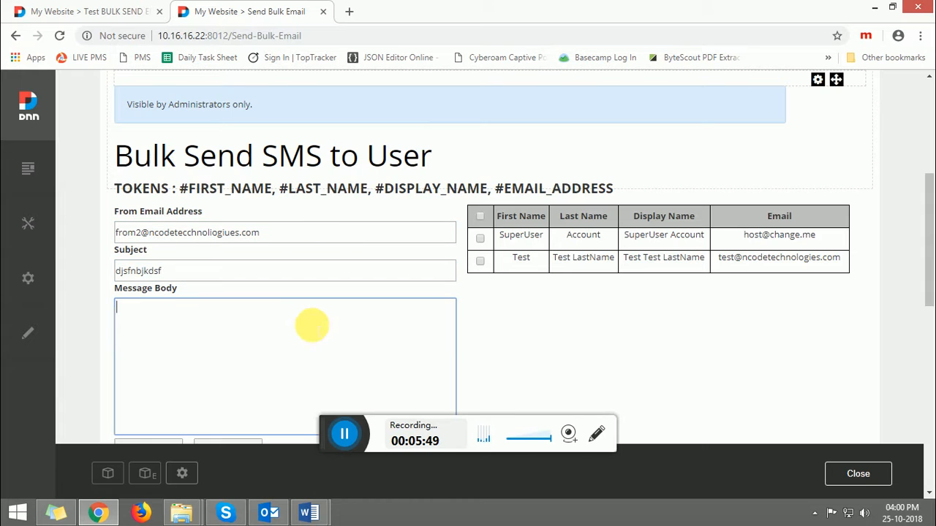
# Step: Type dvfjh in the message body
pyautogui.write('dvfjh')
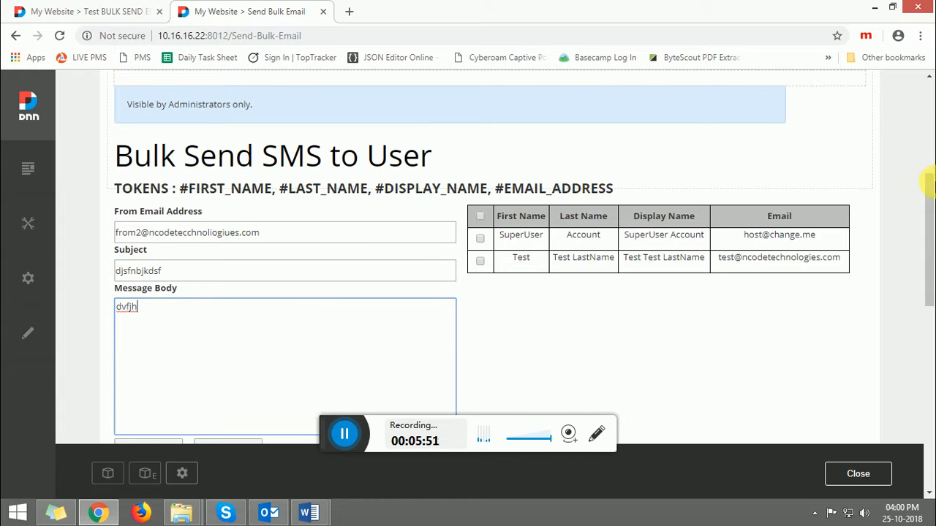
pyautogui.moveTo(930, 190); pyautogui.dragTo(928, 251)
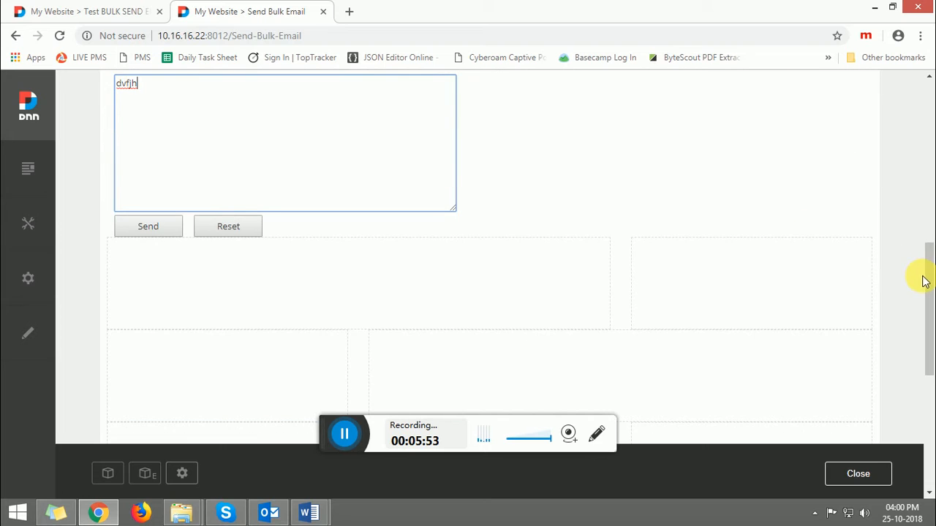
pyautogui.scroll(3, 930, 269)
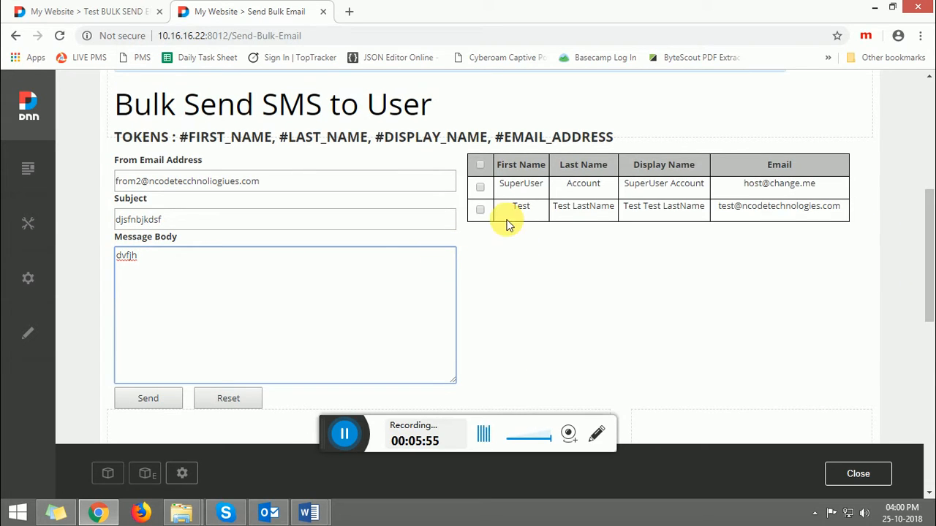
# Step: Tick the Test user as recipient and clear the message body
pyautogui.click(481, 210)
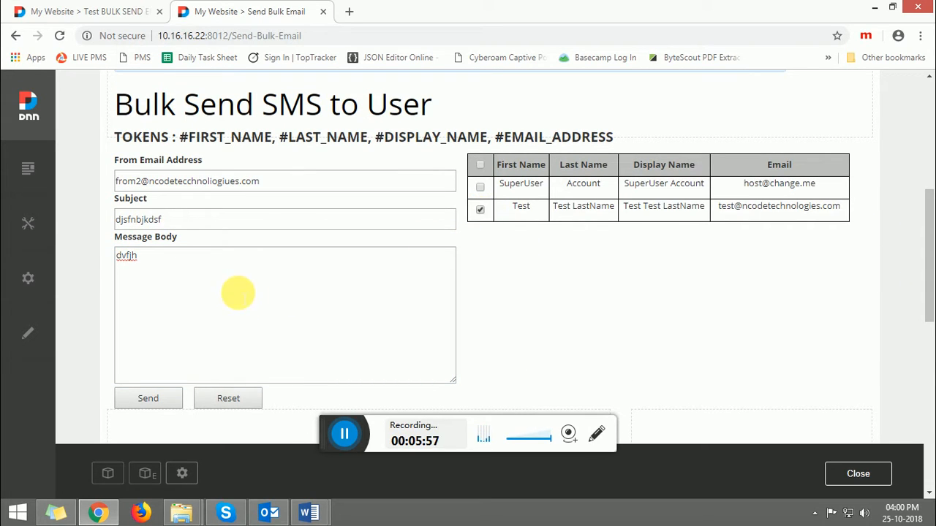
pyautogui.click(237, 292)
pyautogui.doubleClick(119, 254)
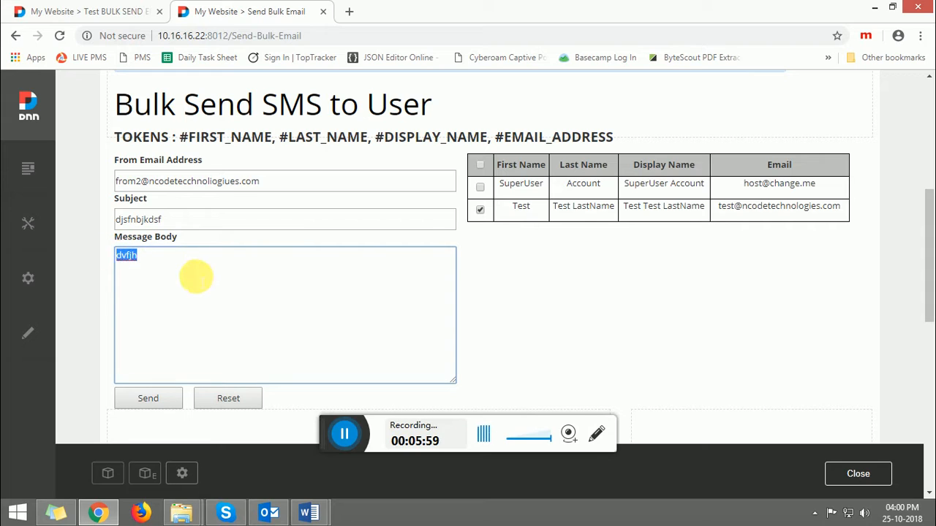
pyautogui.press('BackSpace')
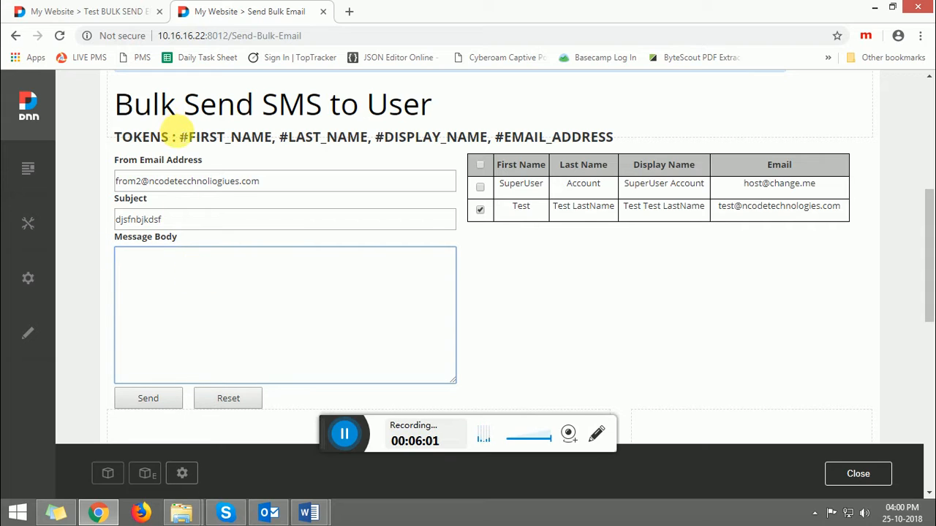
# Step: Copy the #FIRST_NAME token and write "Hello #FIRST_NAME," followed by a blank line in the message body
pyautogui.moveTo(180, 136); pyautogui.dragTo(272, 137)
pyautogui.hotkey('ctrl', 'c')
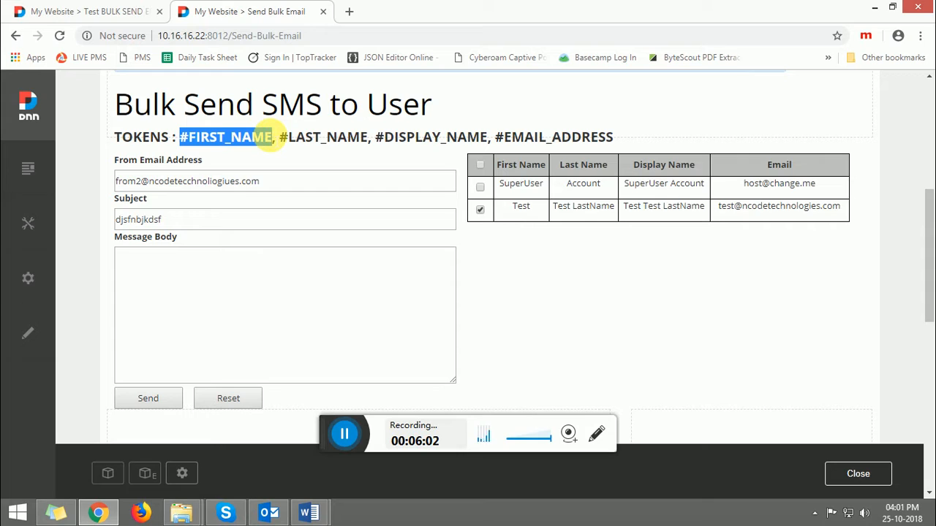
pyautogui.click(241, 283)
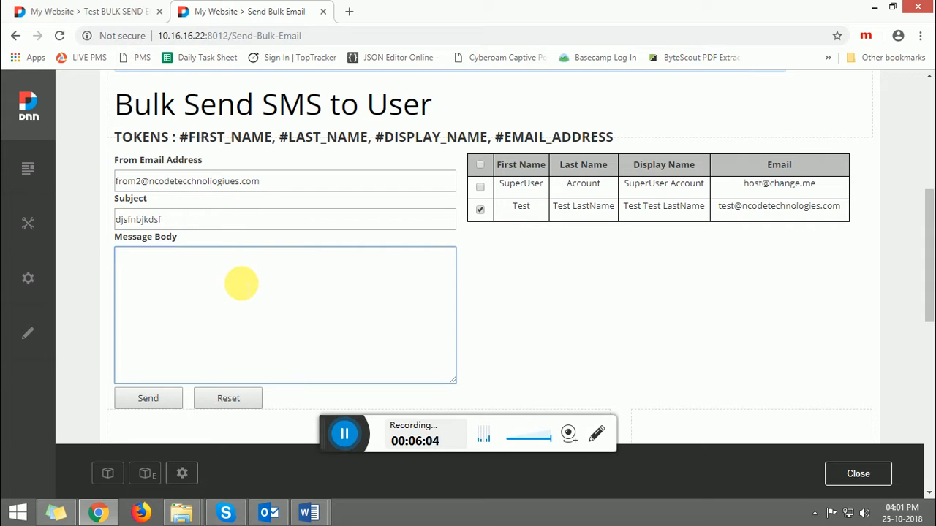
pyautogui.write('Hello')
pyautogui.hotkey('ctrl', 'v')
pyautogui.write(',')
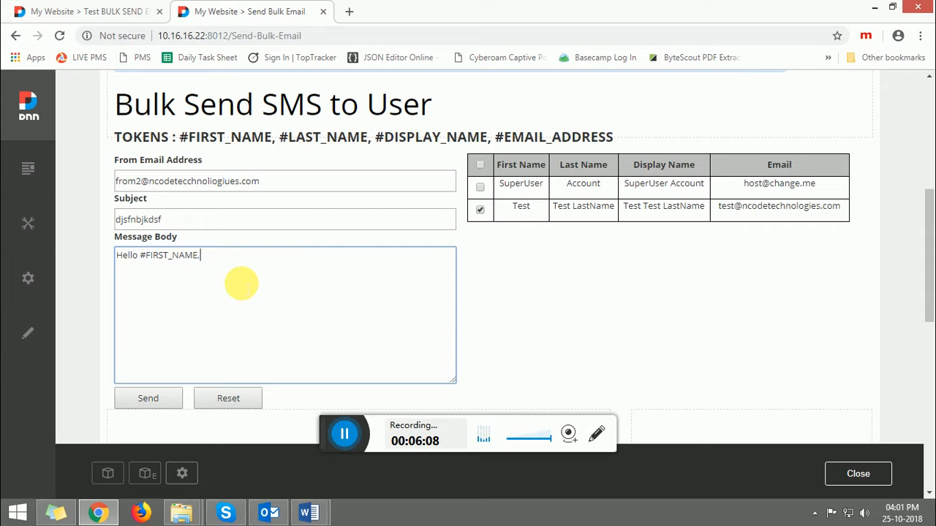
pyautogui.press('Return')
pyautogui.press('Return')
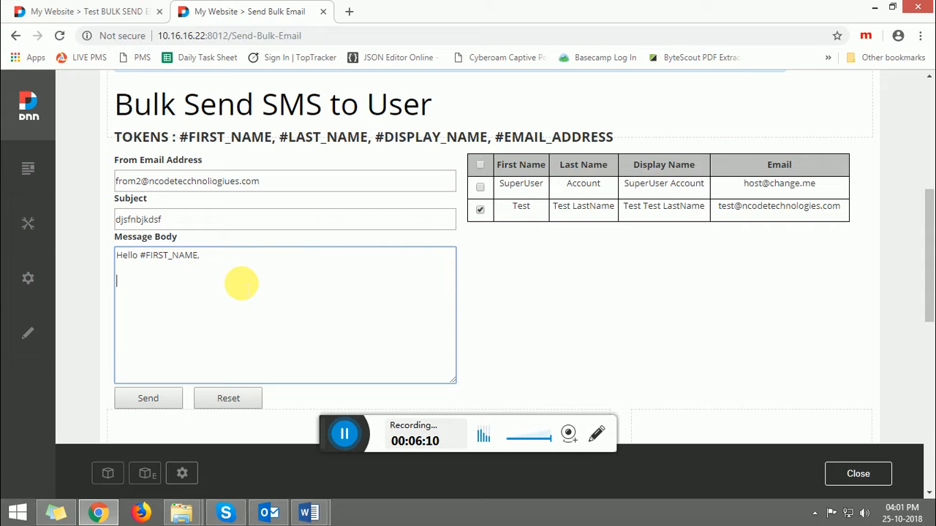